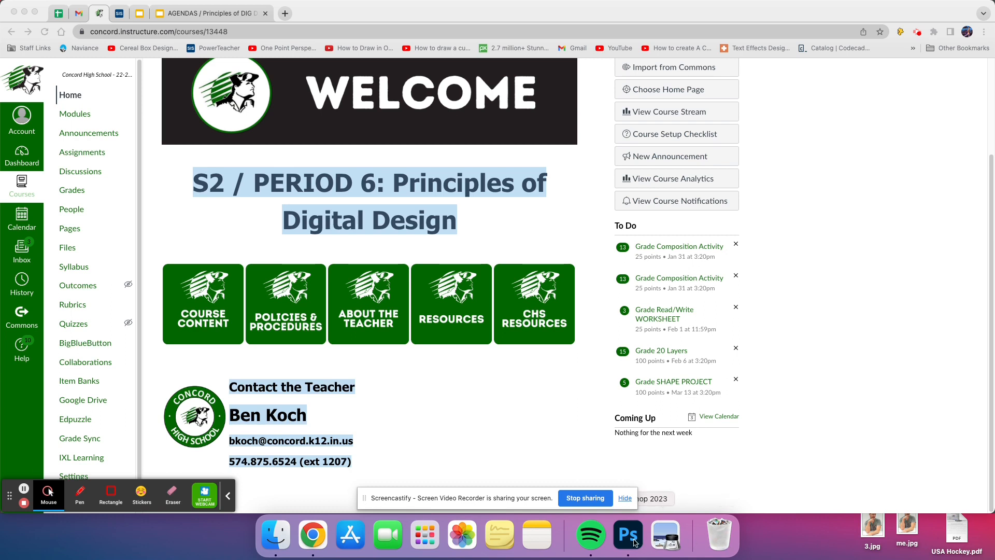
Switch to Chrome and open the "Shape Brushes for final steps" page from the SHAPE PROJECT module in the Canvas course.
{"action": "left_click", "coordinate": [627, 539]}
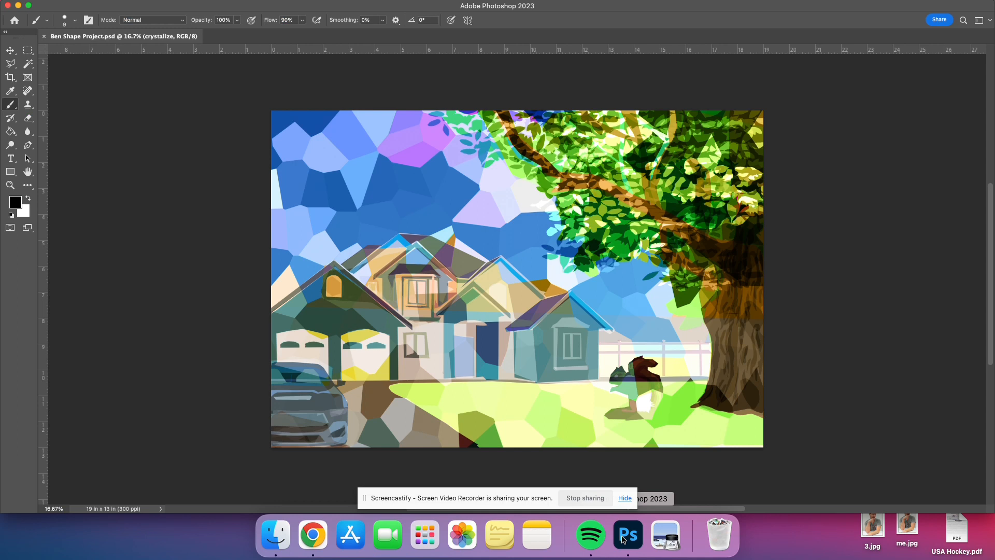
{"action": "left_click", "coordinate": [327, 544]}
{"action": "scroll", "coordinate": [278, 337], "scroll_direction": "up", "scroll_amount": 2}
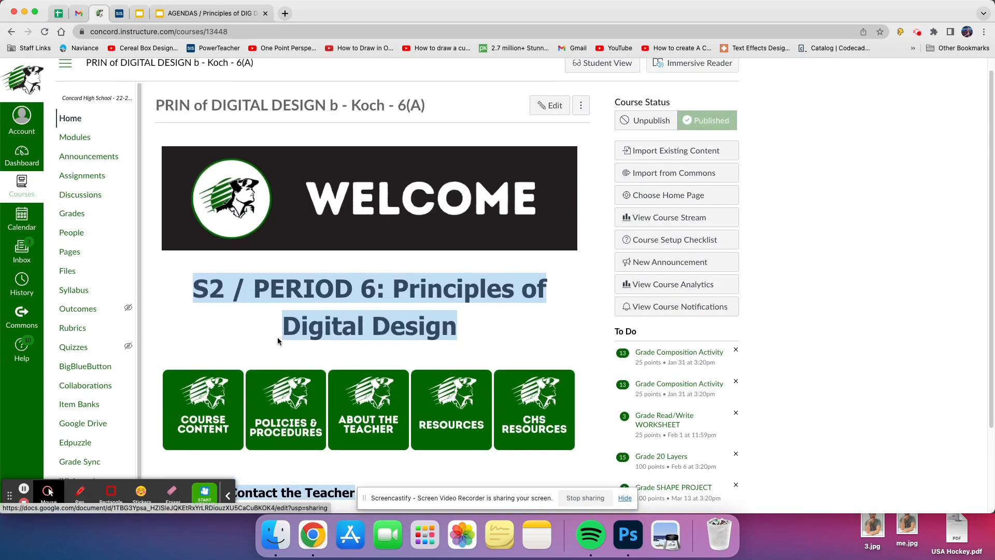
{"action": "scroll", "coordinate": [314, 314], "scroll_direction": "down", "scroll_amount": 1}
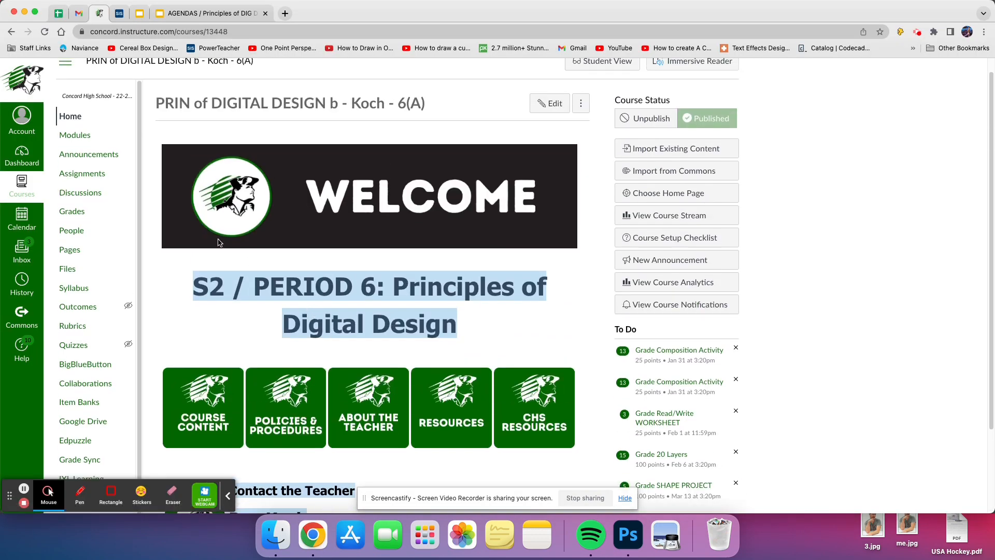
{"action": "left_click", "coordinate": [85, 138]}
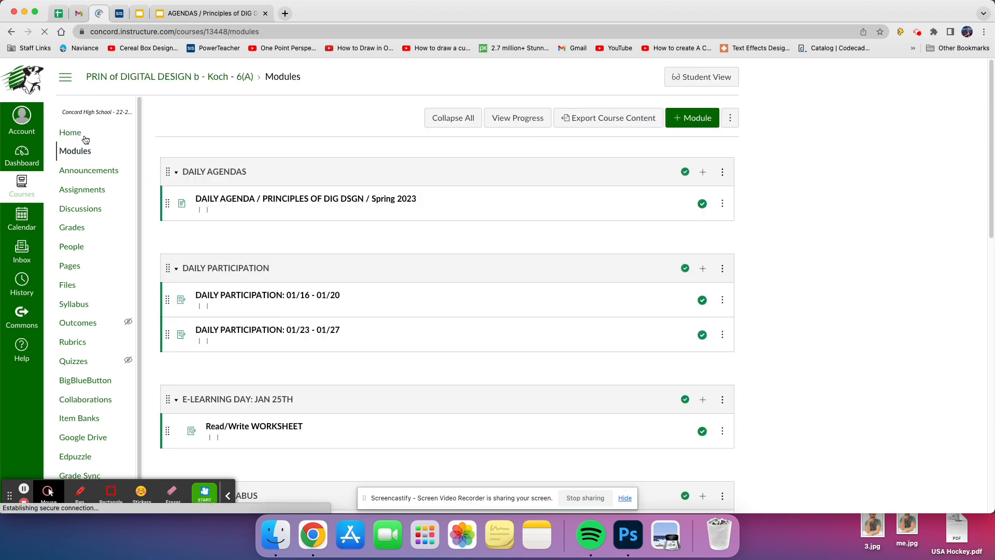
{"action": "scroll", "coordinate": [277, 230], "scroll_direction": "down", "scroll_amount": 6}
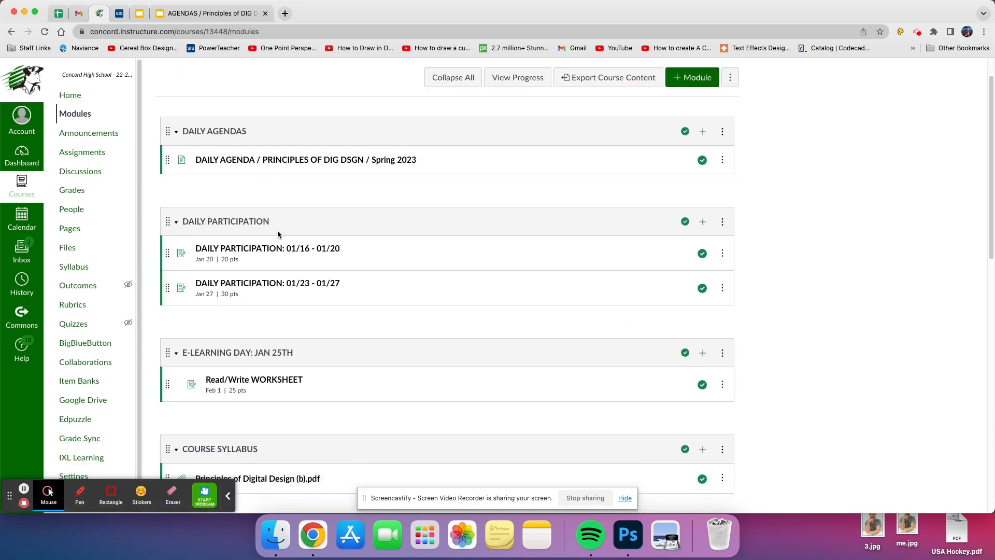
{"action": "scroll", "coordinate": [275, 238], "scroll_direction": "down", "scroll_amount": 3}
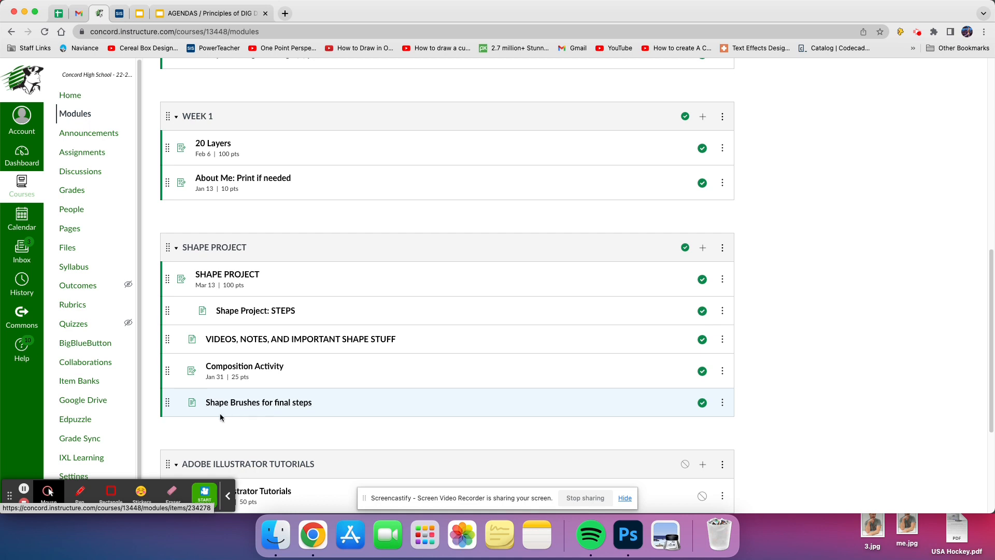
{"action": "left_click", "coordinate": [280, 404]}
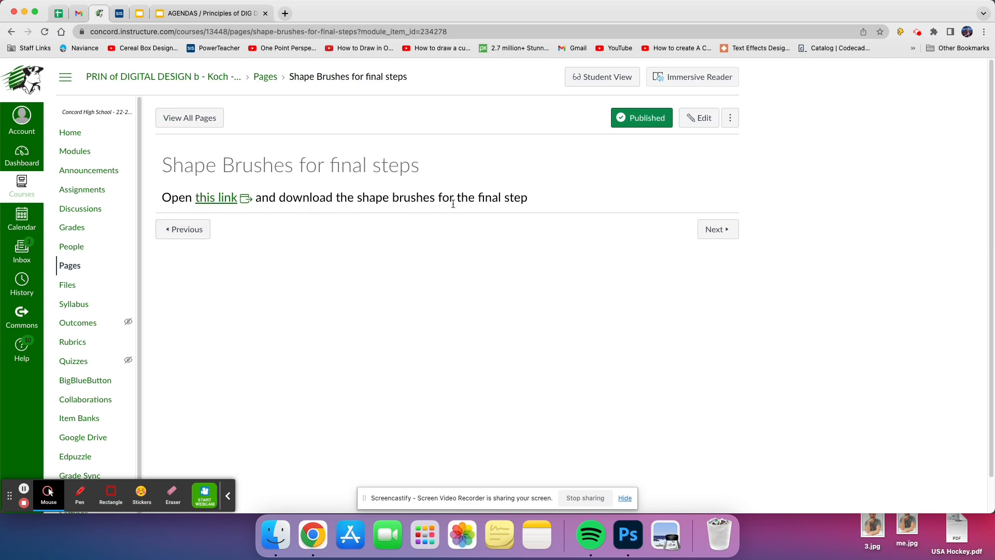
View the linked shape brushes.abr file on Google Drive and close its page.
{"action": "left_click", "coordinate": [216, 198]}
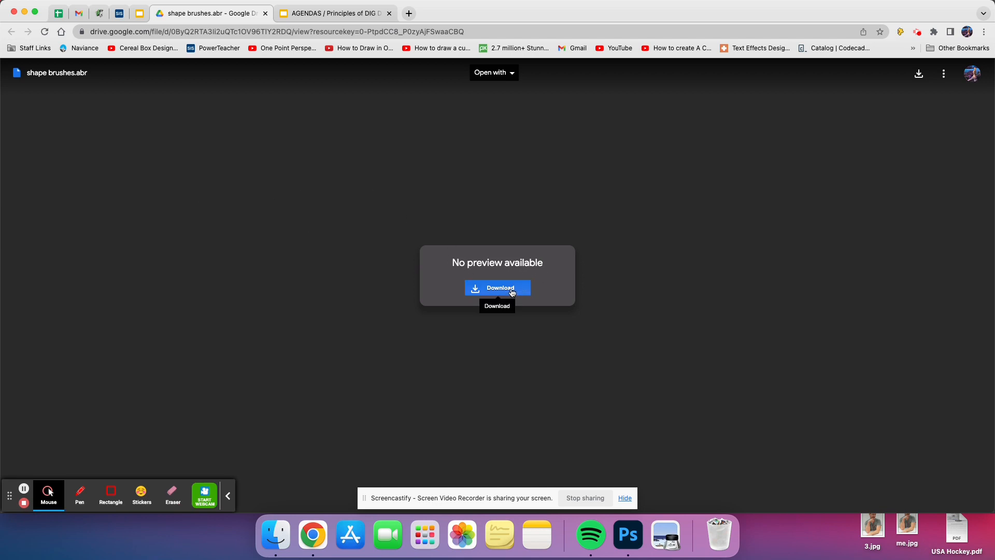
{"action": "left_click", "coordinate": [266, 14]}
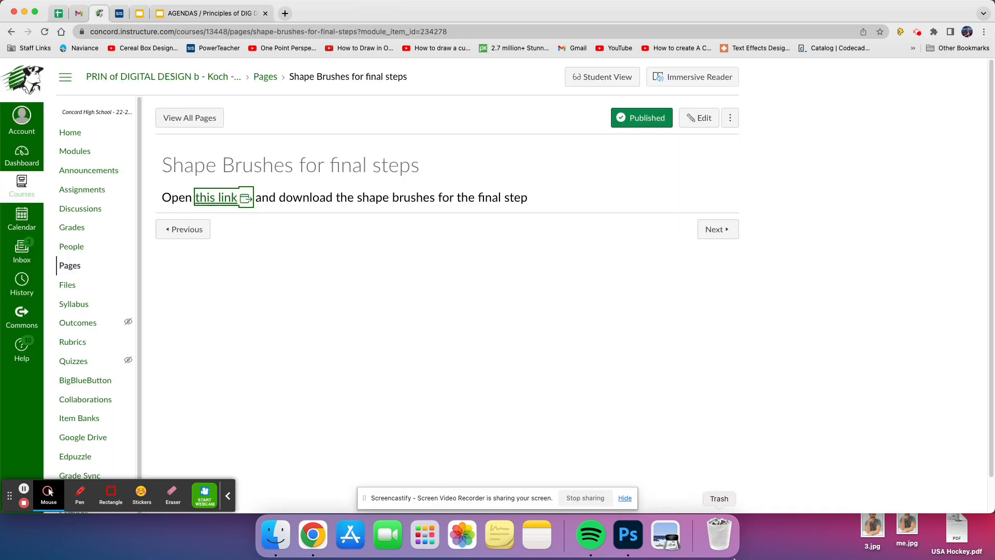
Switch to Photoshop and save Ben Shape Project.psd with the CAR layer group selected.
{"action": "left_click", "coordinate": [628, 534]}
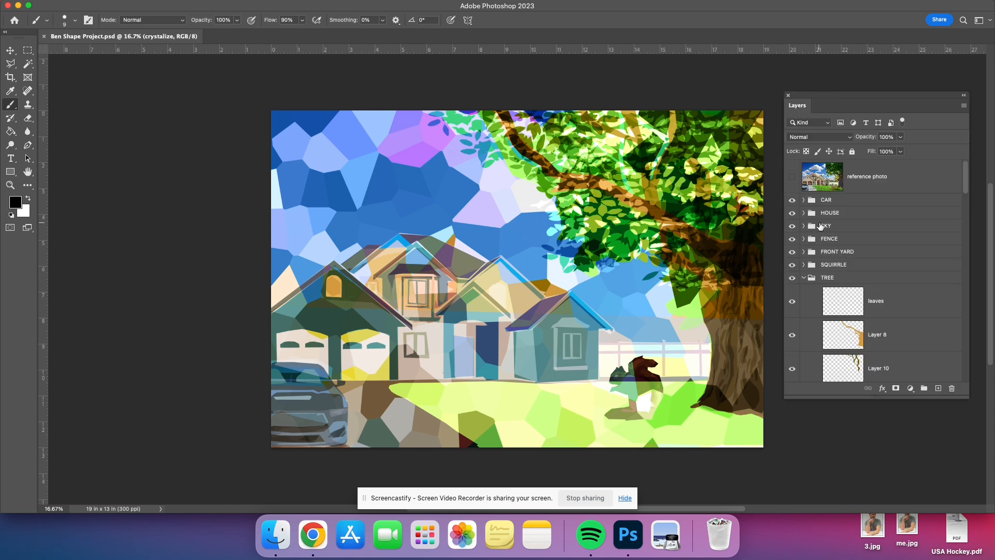
{"action": "left_click", "coordinate": [889, 189]}
{"action": "key", "text": "Delete"}
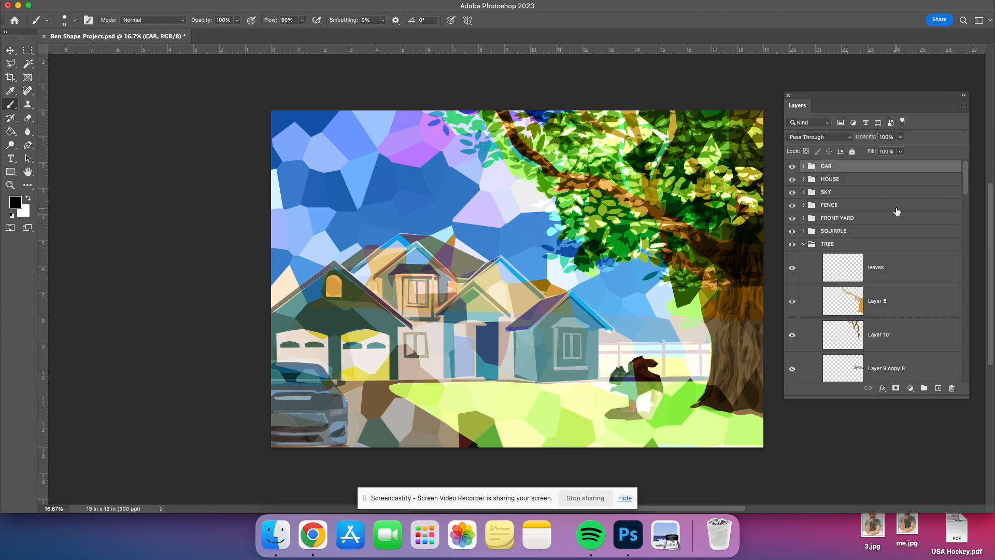
{"action": "scroll", "coordinate": [909, 228], "scroll_direction": "down", "scroll_amount": 8}
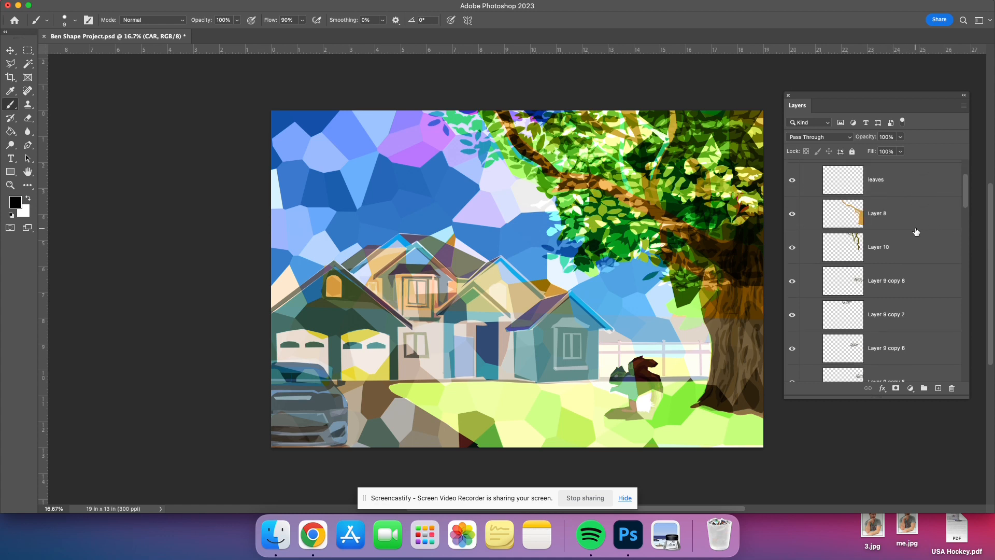
{"action": "scroll", "coordinate": [911, 231], "scroll_direction": "up", "scroll_amount": 8}
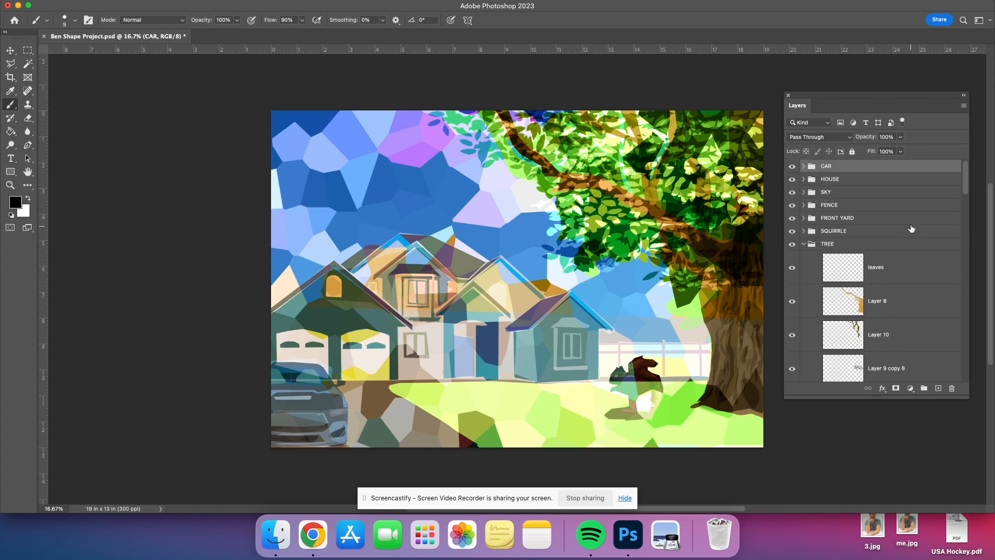
{"action": "key", "text": "super+s"}
{"action": "scroll", "coordinate": [967, 191], "scroll_direction": "up", "scroll_amount": 2}
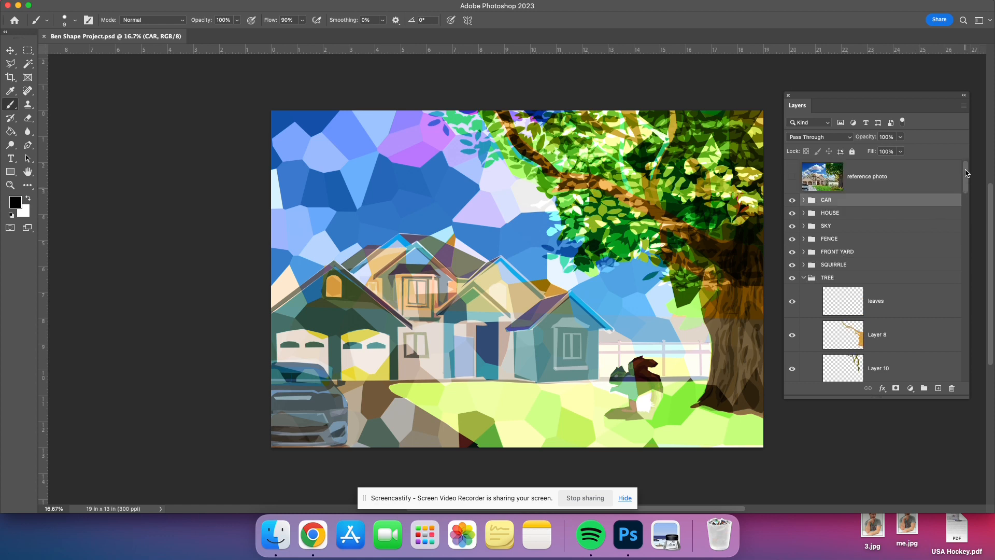
Create a new layer above the reference photo layer and name it "shape brushes".
{"action": "left_click", "coordinate": [933, 182]}
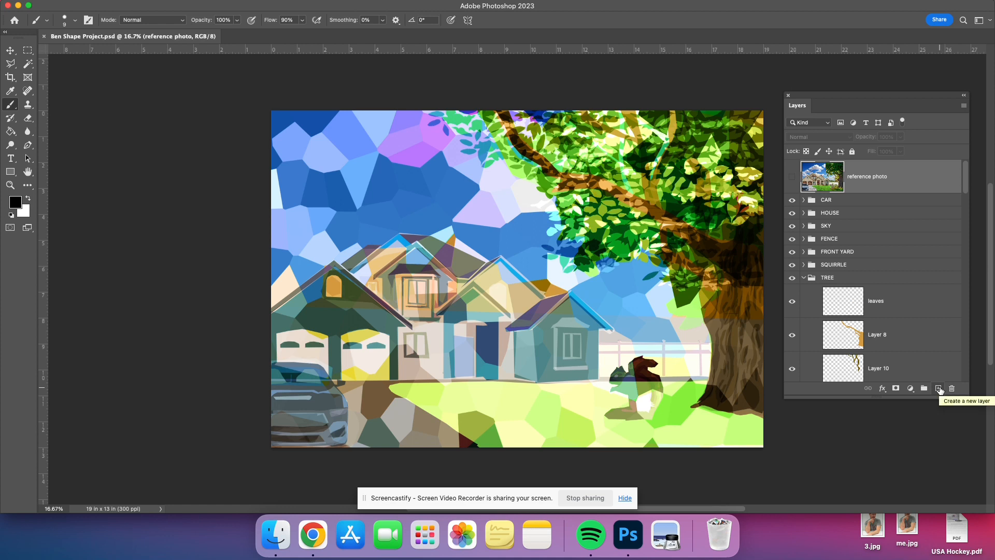
{"action": "left_click", "coordinate": [939, 389]}
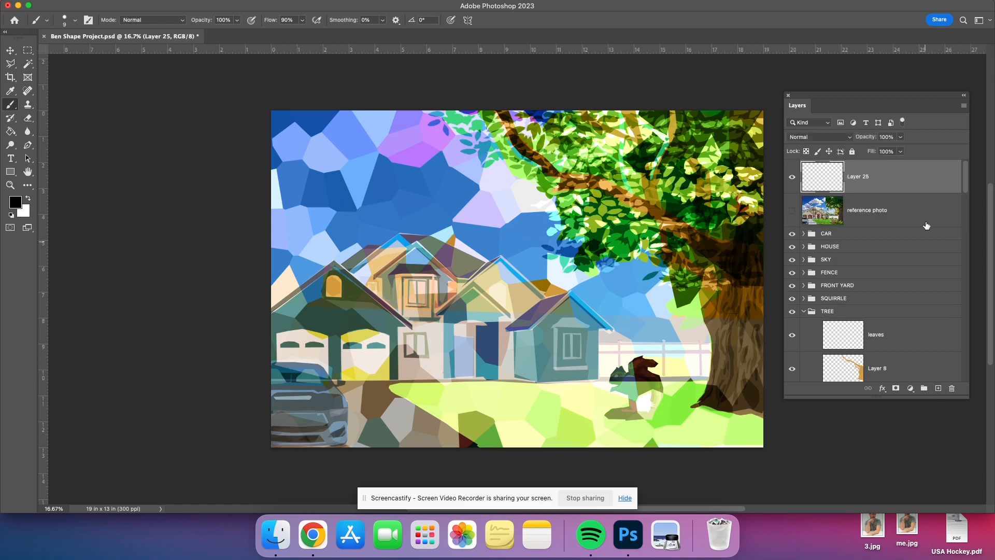
{"action": "double_click", "coordinate": [857, 177]}
{"action": "type", "text": "shape brushes"}
{"action": "key", "text": "Return"}
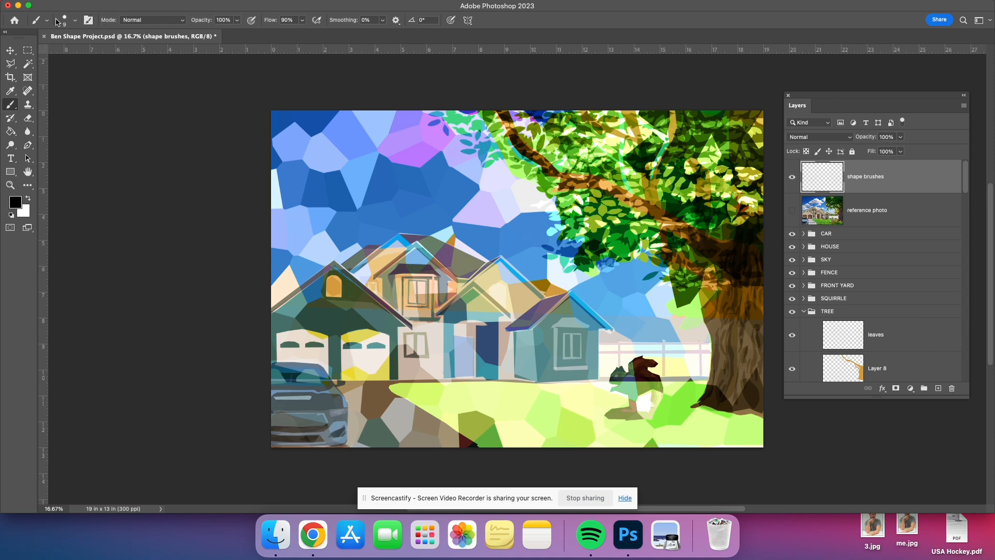
Float the toolbox beside the canvas and import shape brushes.abr from the Downloads folder into the Brush tool's presets.
{"action": "left_click_drag", "start_coordinate": [29, 34], "coordinate": [31, 76]}
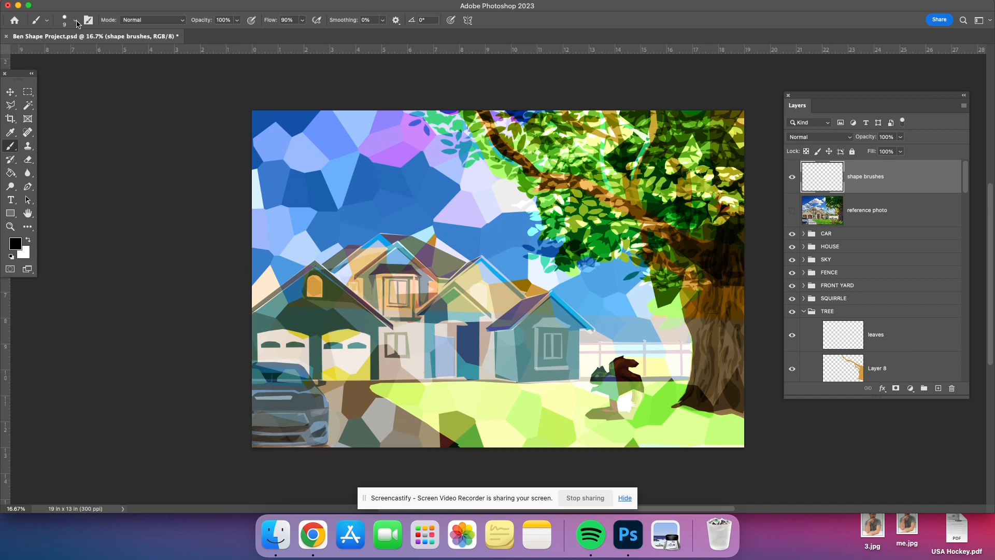
{"action": "left_click", "coordinate": [76, 22]}
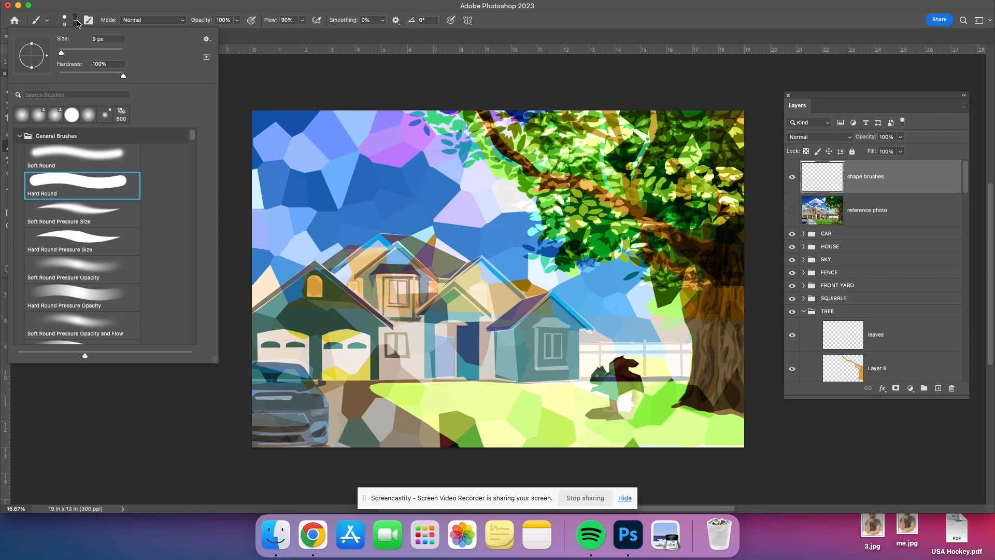
{"action": "left_click", "coordinate": [207, 40]}
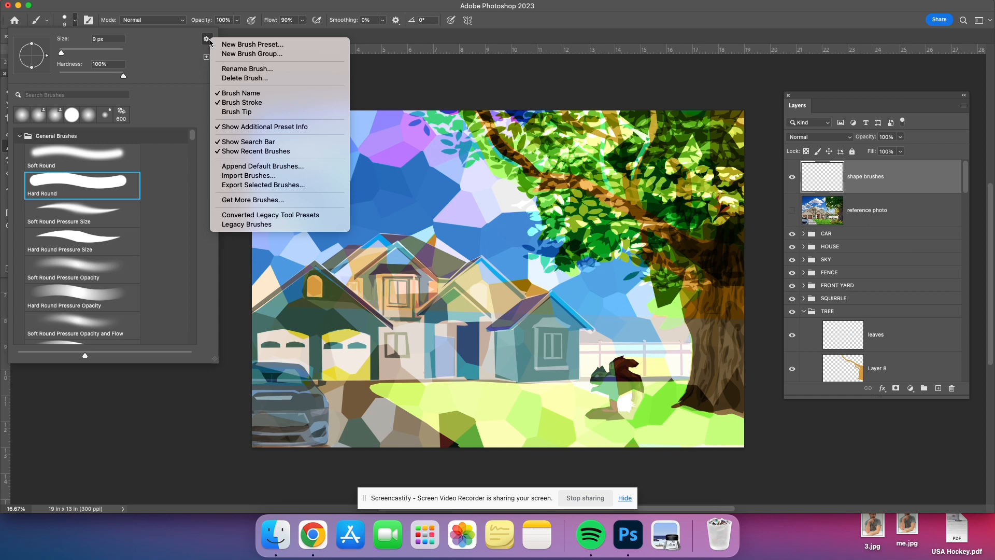
{"action": "left_click", "coordinate": [285, 177]}
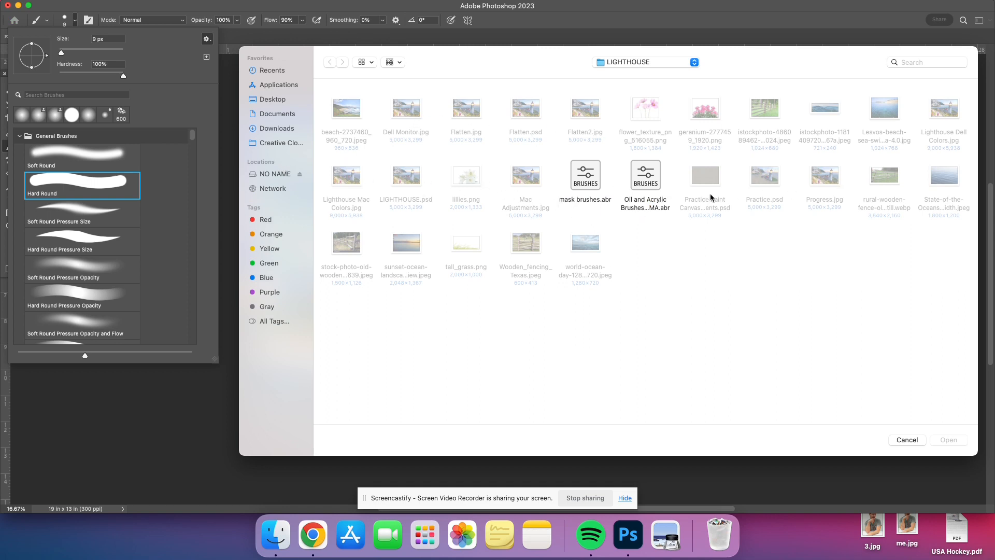
{"action": "left_click", "coordinate": [277, 129]}
{"action": "left_click", "coordinate": [586, 248]}
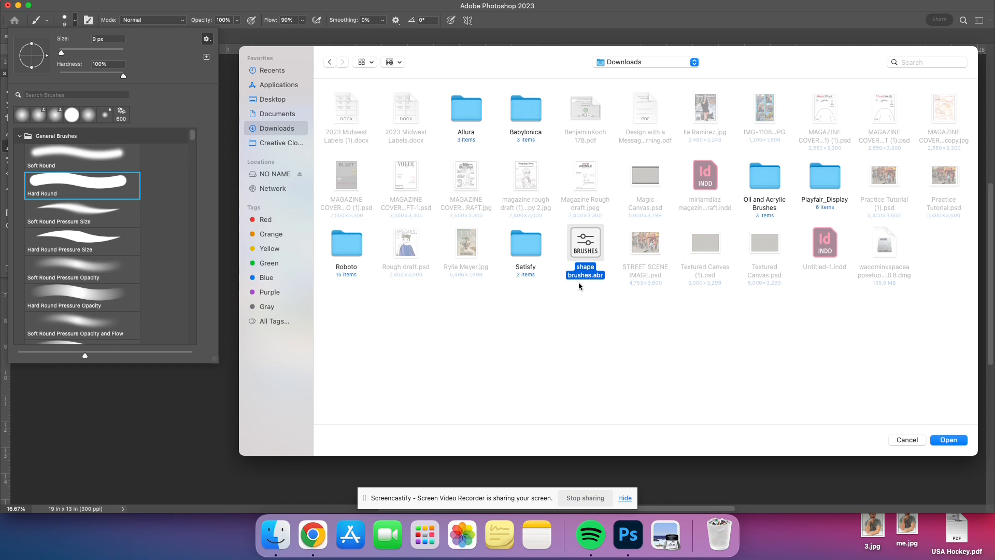
{"action": "double_click", "coordinate": [584, 249]}
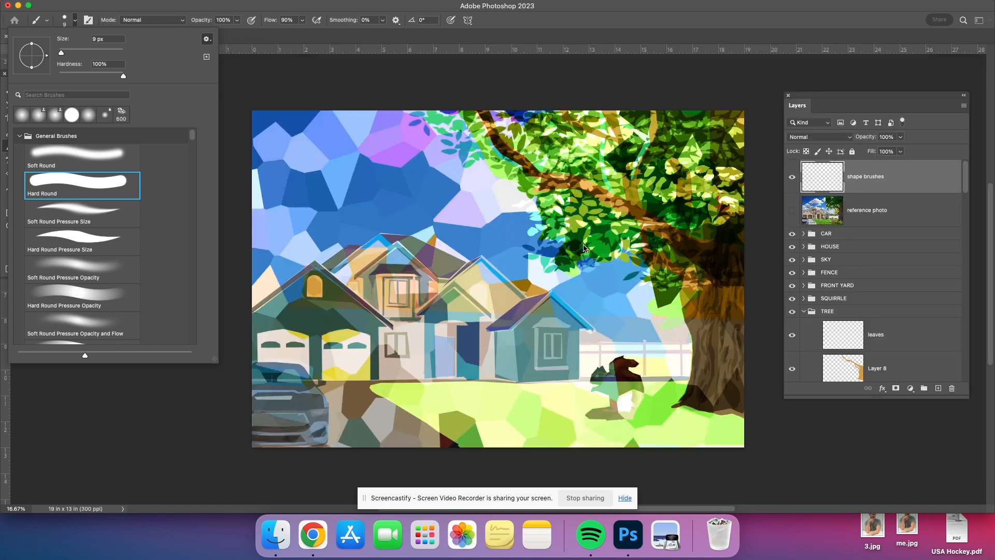
Expand the imported shape brushes group at the end of the brush preset list.
{"action": "left_click_drag", "start_coordinate": [192, 138], "coordinate": [193, 346]}
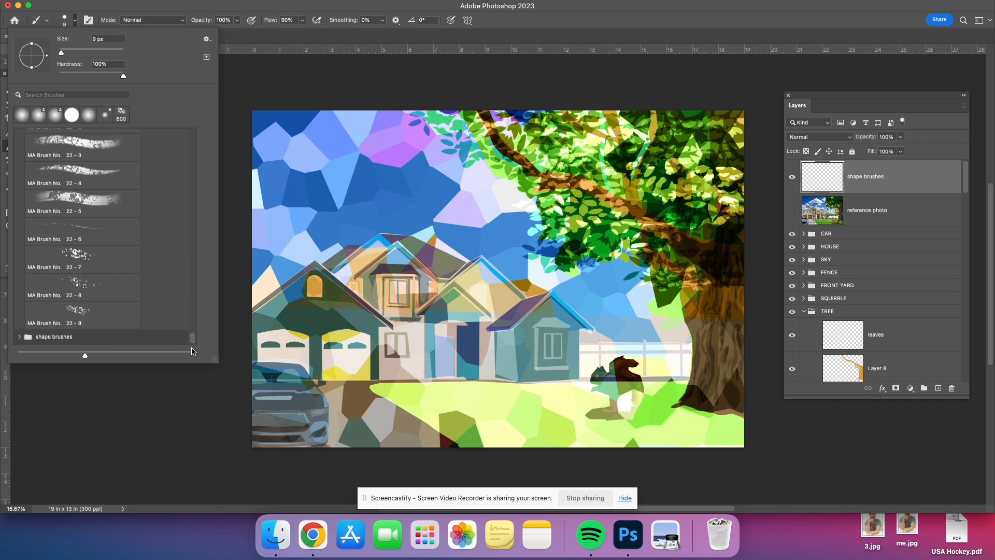
{"action": "left_click", "coordinate": [19, 336]}
{"action": "left_click_drag", "start_coordinate": [193, 336], "coordinate": [196, 343]}
{"action": "scroll", "coordinate": [159, 288], "scroll_direction": "up", "scroll_amount": 5}
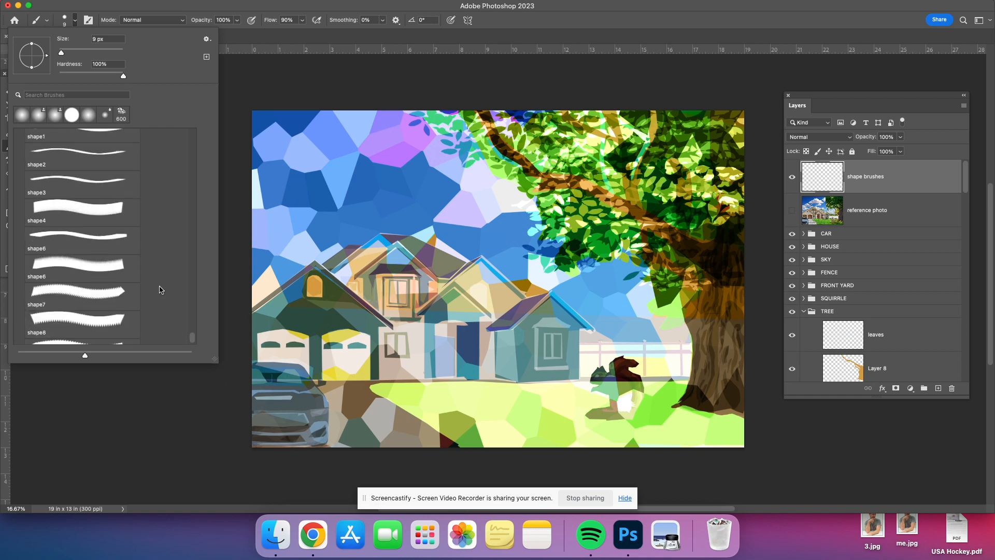
{"action": "scroll", "coordinate": [160, 288], "scroll_direction": "down", "scroll_amount": 2}
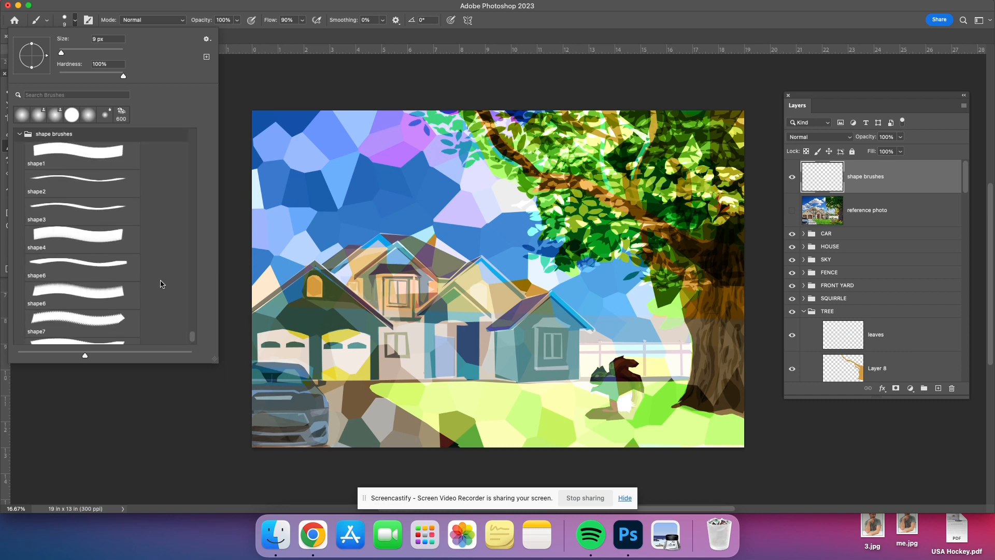
{"action": "scroll", "coordinate": [147, 283], "scroll_direction": "up", "scroll_amount": 2}
Examine the brush tips in the shape brushes group by selecting its presets one after another through shape9.
{"action": "left_click", "coordinate": [71, 155]}
{"action": "left_click", "coordinate": [84, 196]}
{"action": "left_click", "coordinate": [93, 221]}
{"action": "left_click", "coordinate": [96, 250]}
{"action": "left_click", "coordinate": [100, 265]}
{"action": "scroll", "coordinate": [100, 266], "scroll_direction": "down", "scroll_amount": 1}
{"action": "scroll", "coordinate": [99, 265], "scroll_direction": "down", "scroll_amount": 1}
{"action": "left_click", "coordinate": [99, 269]}
{"action": "left_click", "coordinate": [99, 296]}
{"action": "left_click", "coordinate": [100, 324]}
{"action": "scroll", "coordinate": [100, 324], "scroll_direction": "down", "scroll_amount": 1}
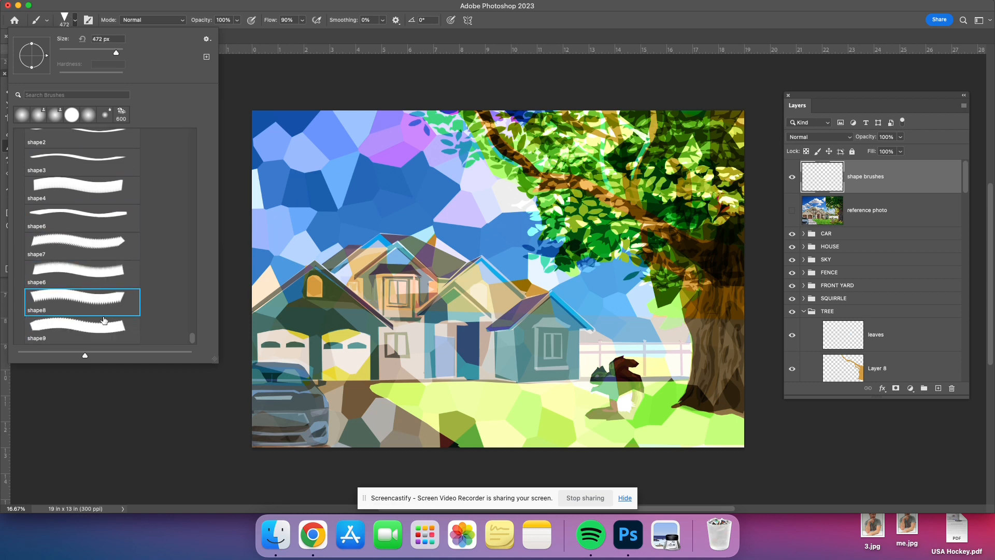
{"action": "left_click", "coordinate": [101, 326]}
{"action": "scroll", "coordinate": [89, 225], "scroll_direction": "up", "scroll_amount": 1}
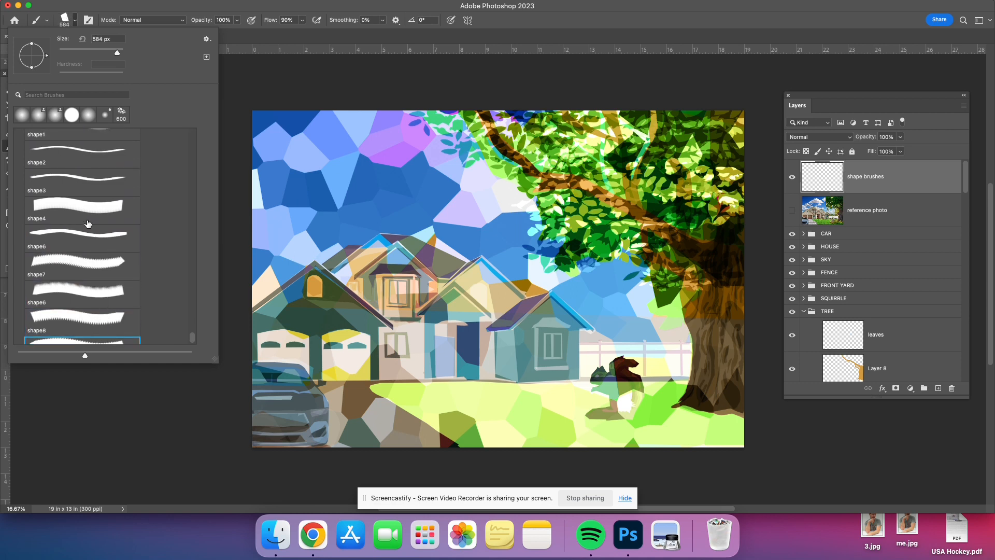
Select the shape2 brush preset from the shape brushes group.
{"action": "double_click", "coordinate": [78, 146]}
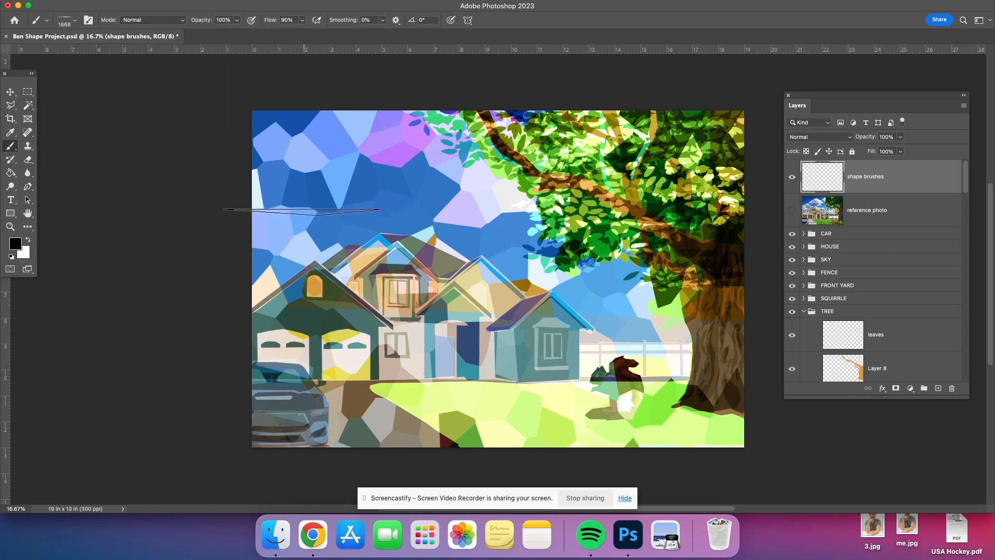
{"action": "left_click", "coordinate": [45, 20]}
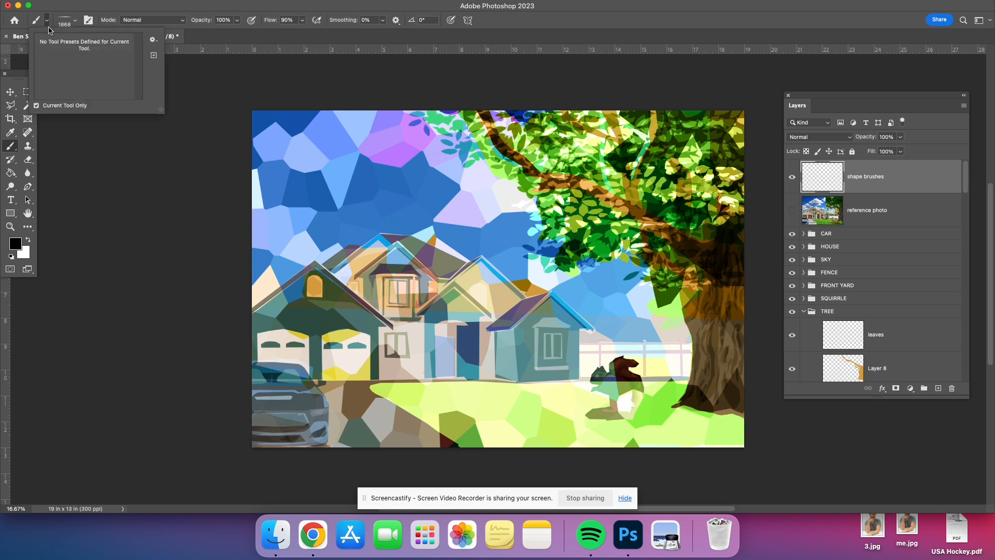
{"action": "left_click", "coordinate": [107, 149]}
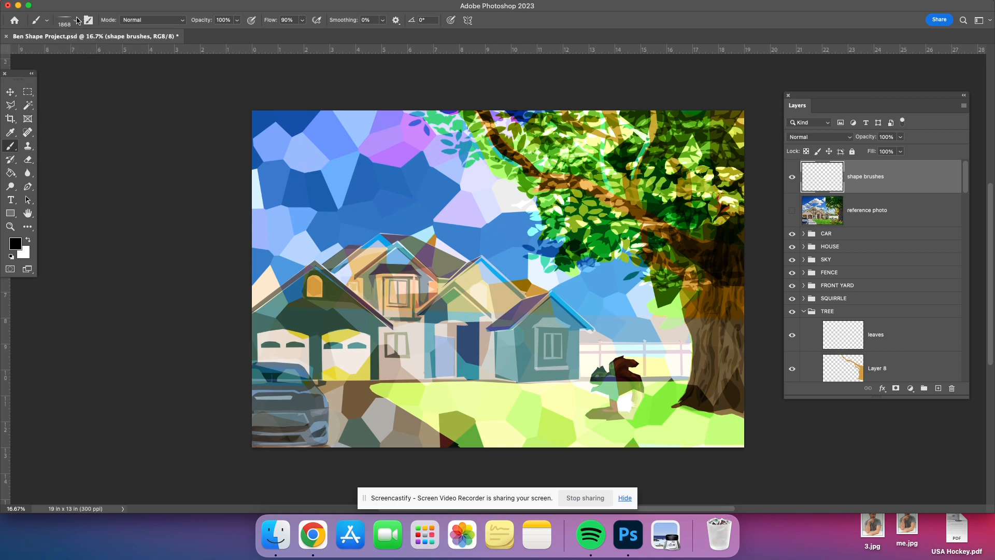
Stamp one black shape4 brush mark at 1720 px over the house's garage roof and the sky on the shape brushes layer.
{"action": "left_click", "coordinate": [77, 21]}
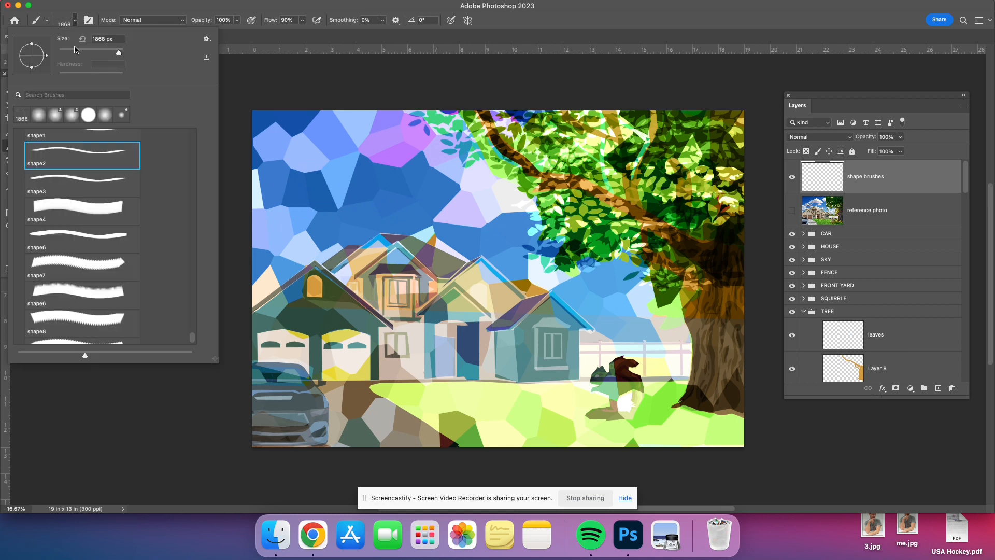
{"action": "left_click", "coordinate": [92, 208]}
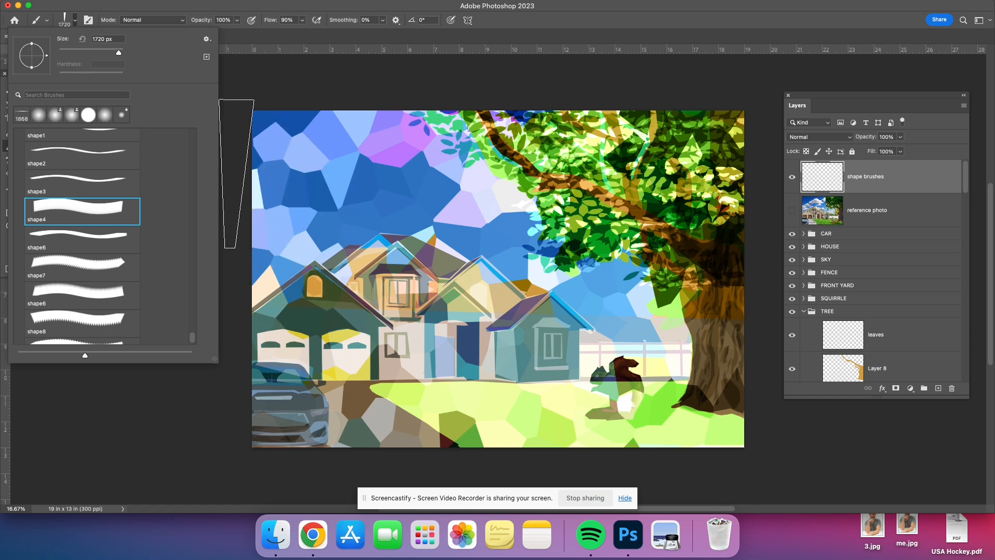
{"action": "left_click", "coordinate": [236, 174]}
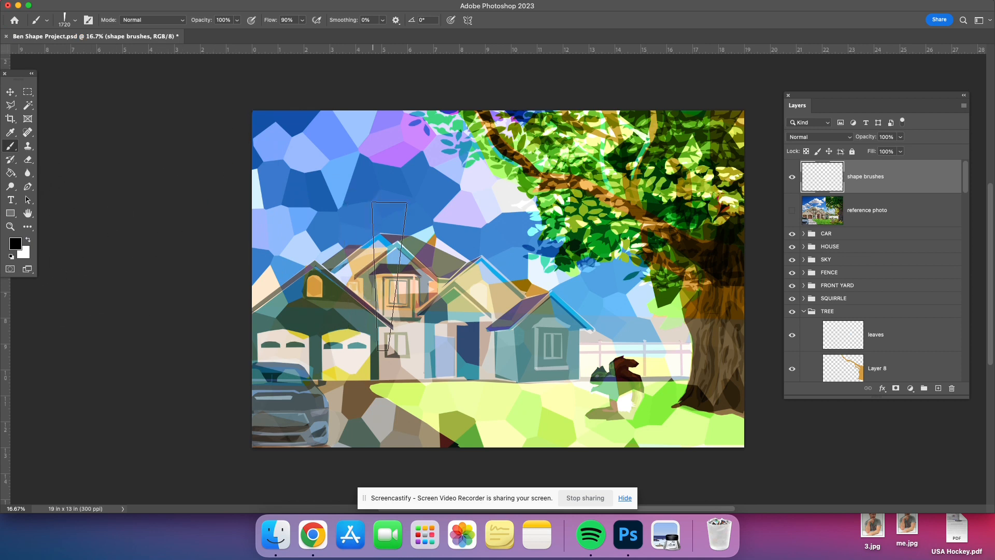
{"action": "left_click", "coordinate": [350, 256]}
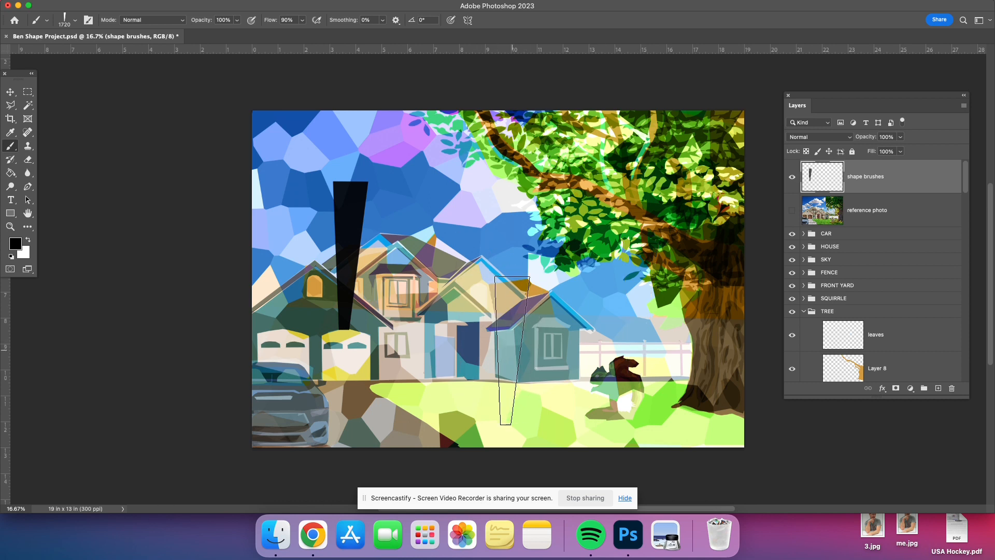
Stamp a second, larger black shape4 mark at 2900 px over the garage, the car and the sky near the image's left edge.
{"action": "key", "text": "bracketright"}
{"action": "key", "text": "bracketright"}
{"action": "key", "text": "bracketright"}
{"action": "key", "text": "bracketright"}
{"action": "key", "text": "bracketright"}
{"action": "key", "text": "bracketright"}
{"action": "key", "text": "bracketright"}
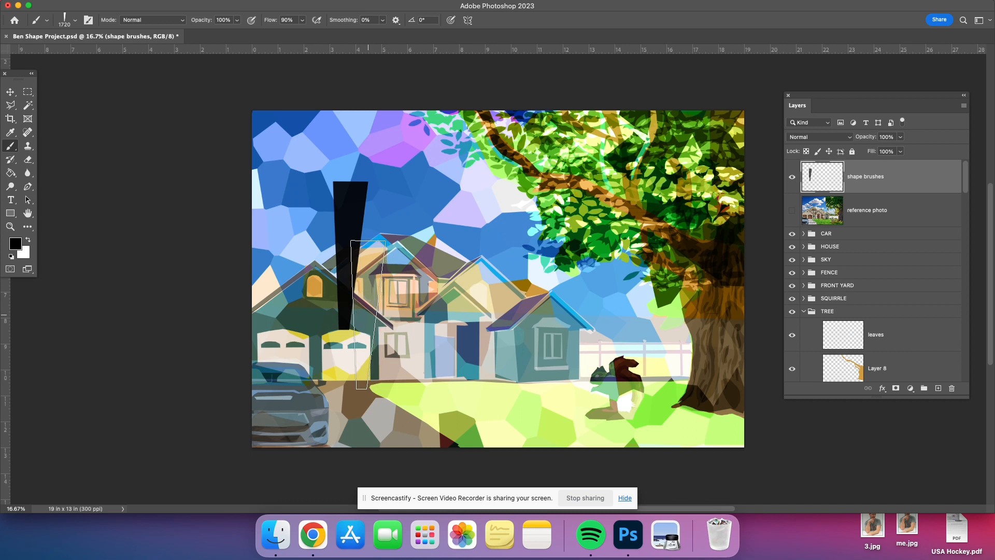
{"action": "key", "text": "bracketright"}
{"action": "key", "text": "bracketright"}
{"action": "key", "text": "bracketright"}
{"action": "key", "text": "bracketright"}
{"action": "key", "text": "bracketright"}
{"action": "key", "text": "bracketright"}
{"action": "key", "text": "bracketright"}
{"action": "key", "text": "bracketright"}
{"action": "key", "text": "bracketright"}
{"action": "key", "text": "bracketright"}
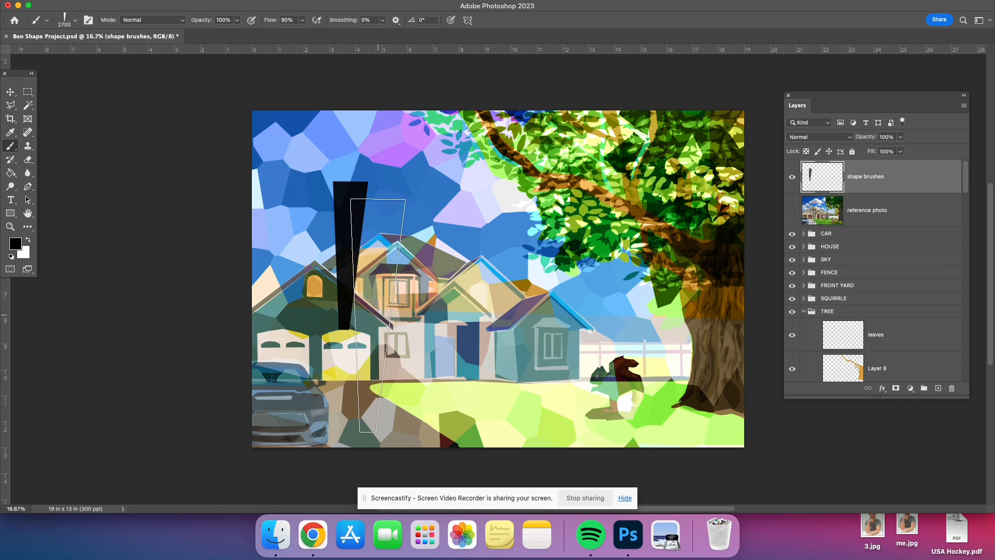
{"action": "key", "text": "bracketleft"}
{"action": "key", "text": "bracketleft"}
{"action": "key", "text": "bracketleft"}
{"action": "key", "text": "bracketleft"}
{"action": "key", "text": "bracketleft"}
{"action": "key", "text": "bracketleft"}
{"action": "key", "text": "bracketleft"}
{"action": "key", "text": "bracketleft"}
{"action": "key", "text": "bracketleft"}
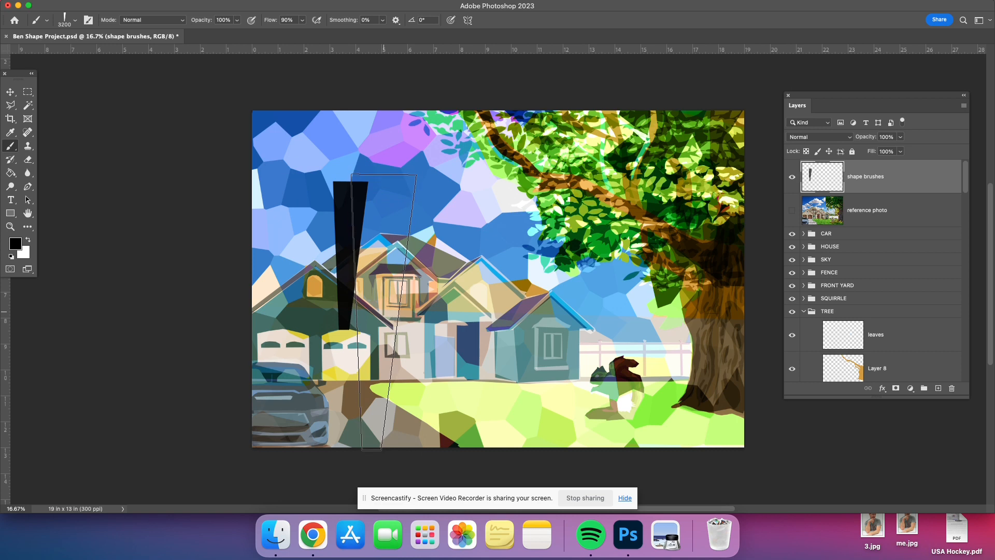
{"action": "key", "text": "bracketright"}
{"action": "key", "text": "bracketright"}
{"action": "key", "text": "bracketright"}
{"action": "key", "text": "bracketright"}
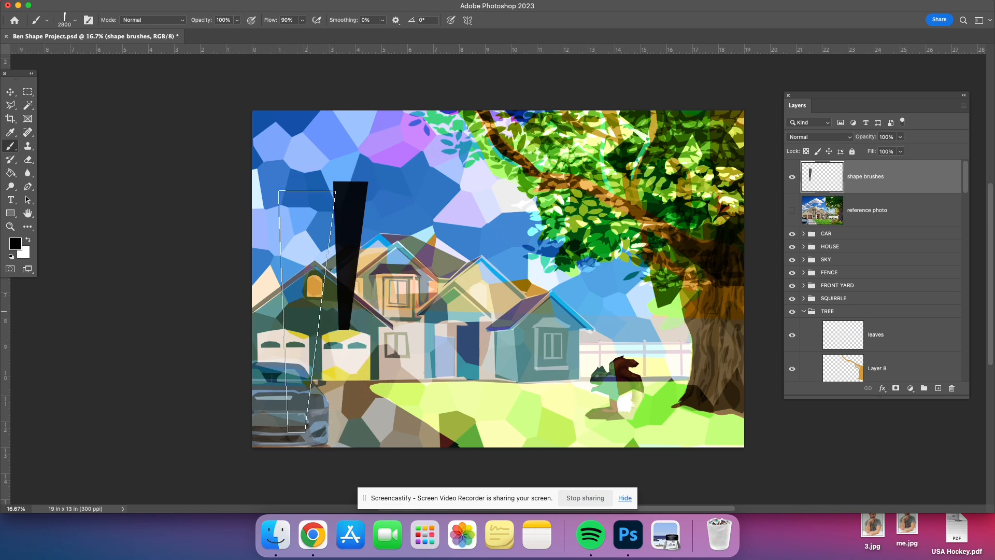
{"action": "left_click", "coordinate": [288, 285]}
Enlarge the brush to 4000 px and stamp a third black mark from the sky down over the middle of the house.
{"action": "key", "text": "bracketright"}
{"action": "key", "text": "bracketright"}
{"action": "key", "text": "bracketright"}
{"action": "key", "text": "bracketright"}
{"action": "key", "text": "bracketright"}
{"action": "key", "text": "bracketright"}
{"action": "key", "text": "bracketright"}
{"action": "key", "text": "bracketright"}
{"action": "key", "text": "bracketright"}
{"action": "key", "text": "bracketright"}
{"action": "key", "text": "bracketright"}
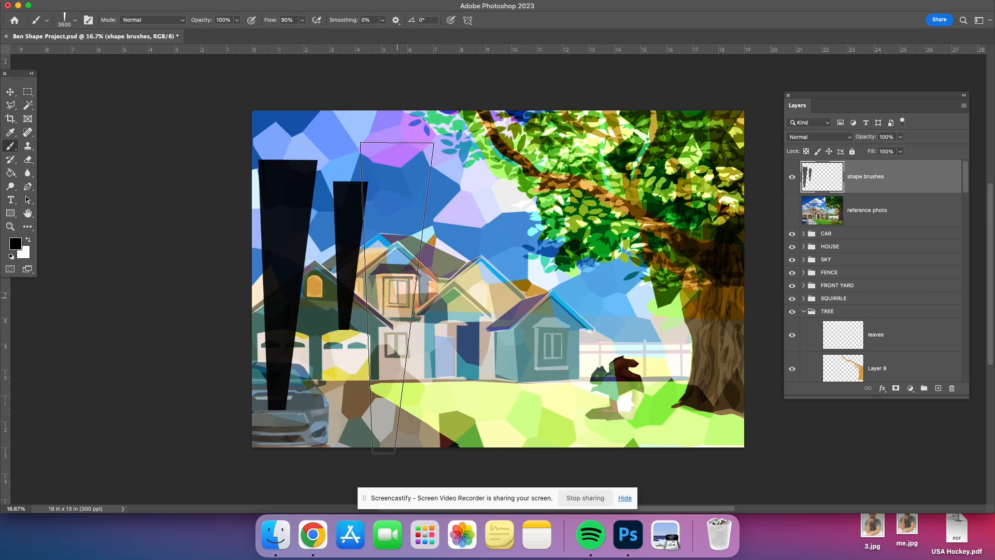
{"action": "left_click", "coordinate": [412, 288]}
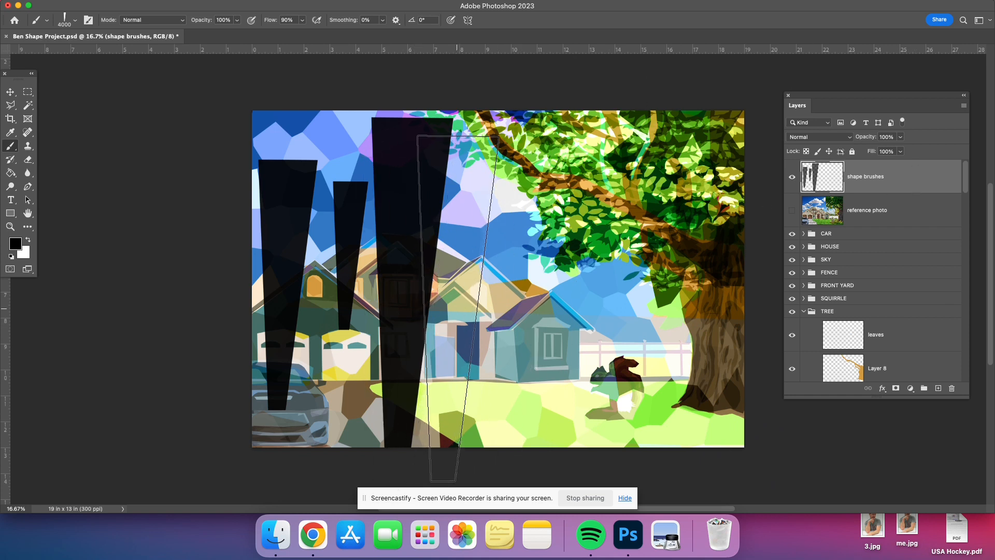
Undo the three black brush marks and reduce the brush size to 2300 px.
{"action": "key", "text": "super+z"}
{"action": "key", "text": "super+z"}
{"action": "key", "text": "super+z"}
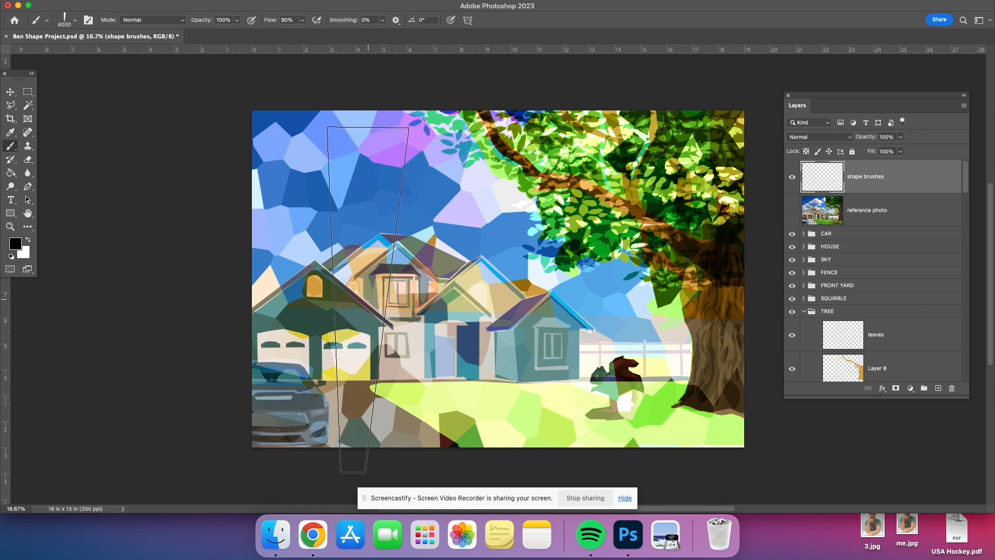
{"action": "key", "text": "bracketleft"}
{"action": "key", "text": "bracketleft"}
{"action": "key", "text": "bracketleft"}
{"action": "key", "text": "bracketleft"}
{"action": "key", "text": "bracketleft"}
{"action": "key", "text": "bracketleft"}
{"action": "key", "text": "bracketleft"}
{"action": "key", "text": "bracketleft"}
{"action": "key", "text": "bracketleft"}
{"action": "key", "text": "bracketleft"}
{"action": "key", "text": "bracketleft"}
{"action": "key", "text": "bracketleft"}
{"action": "key", "text": "bracketleft"}
{"action": "key", "text": "bracketleft"}
{"action": "key", "text": "bracketleft"}
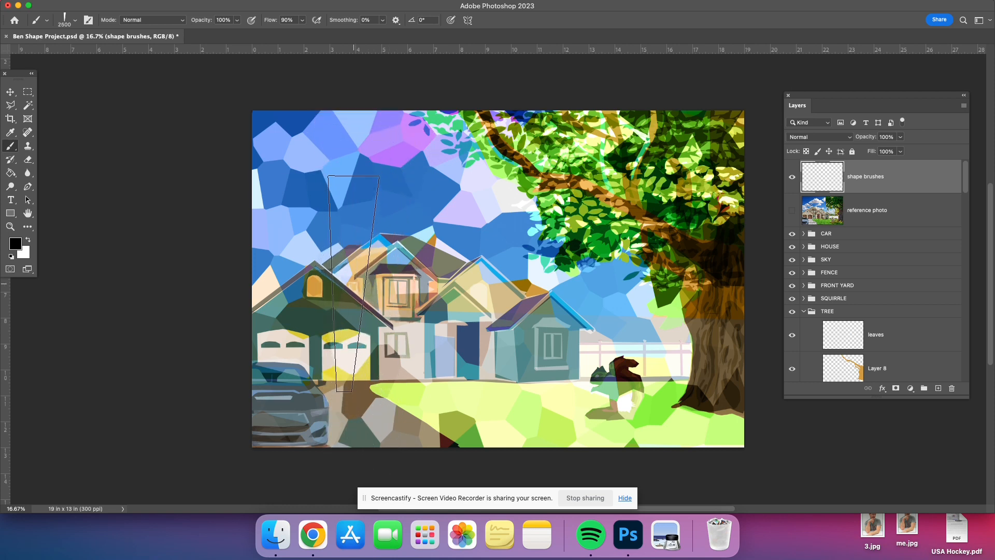
{"action": "key", "text": "bracketleft"}
{"action": "key", "text": "bracketleft"}
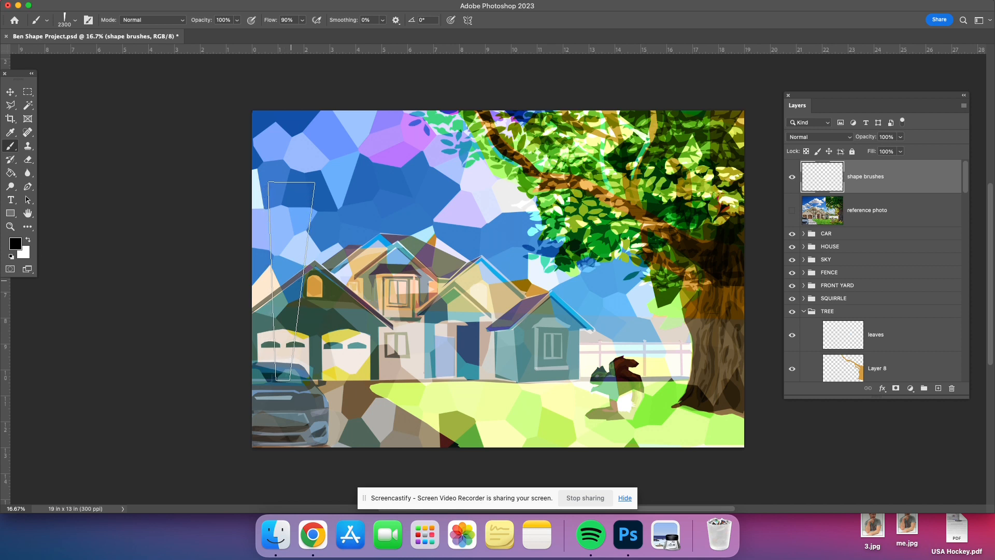
Sample light lavender from a sky polygon and stamp one shape4 mark at 3900 px over the sky and garage.
{"action": "key", "text": "i"}
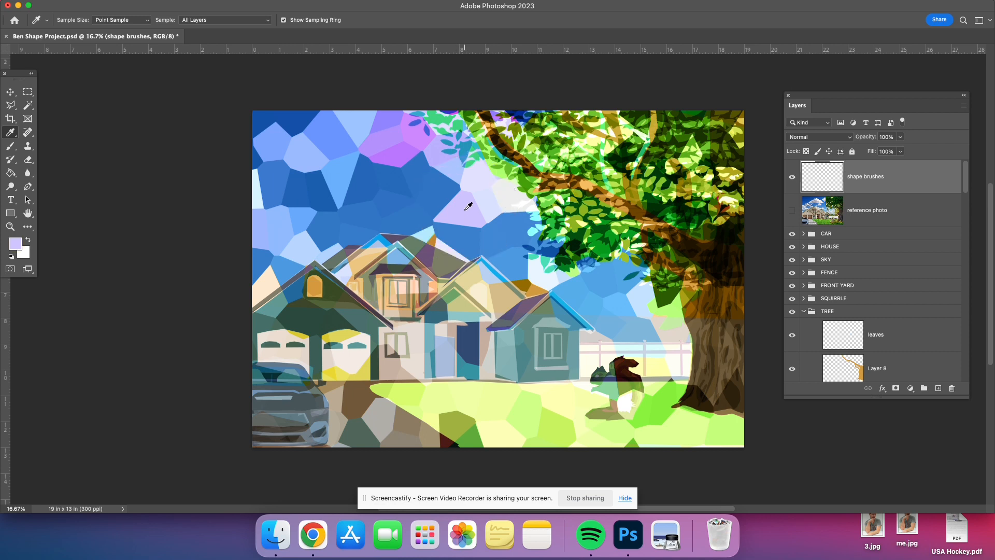
{"action": "key", "text": "b"}
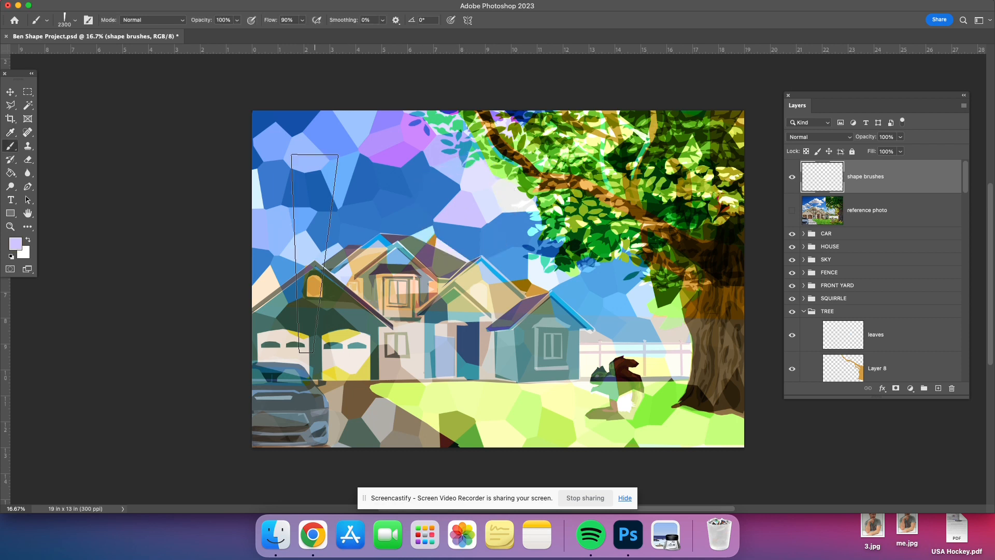
{"action": "key", "text": "bracketright"}
{"action": "key", "text": "bracketright"}
{"action": "key", "text": "bracketright"}
{"action": "key", "text": "bracketright"}
{"action": "key", "text": "bracketright"}
{"action": "key", "text": "bracketright"}
{"action": "key", "text": "bracketright"}
{"action": "key", "text": "bracketright"}
{"action": "key", "text": "bracketright"}
{"action": "key", "text": "bracketright"}
{"action": "key", "text": "bracketright"}
{"action": "key", "text": "bracketright"}
{"action": "key", "text": "bracketright"}
{"action": "key", "text": "bracketright"}
{"action": "key", "text": "bracketright"}
{"action": "key", "text": "bracketright"}
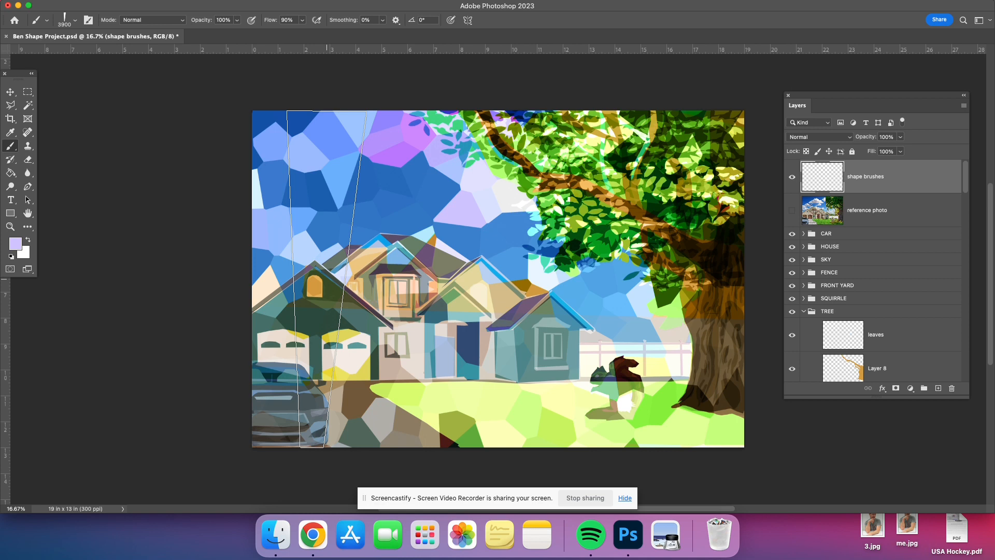
{"action": "left_click", "coordinate": [326, 278]}
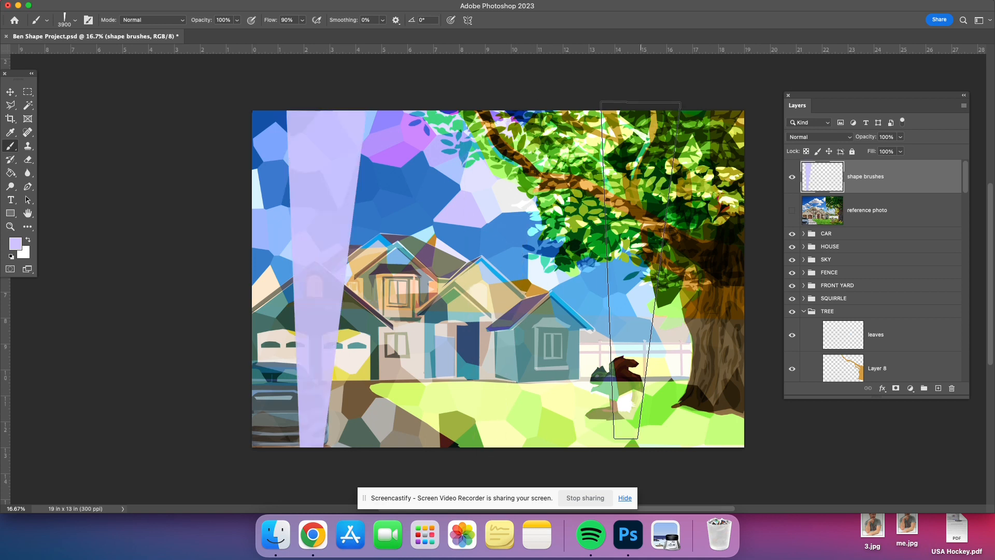
Rotate the lavender mark slightly clockwise with Free Transform.
{"action": "key", "text": "ctrl+t"}
{"action": "mouse_move", "coordinate": [439, 188]}
{"action": "left_mouse_down"}
{"action": "mouse_move", "coordinate": [420, 172]}
{"action": "mouse_move", "coordinate": [428, 181]}
{"action": "left_mouse_up"}
{"action": "key", "text": "Return"}
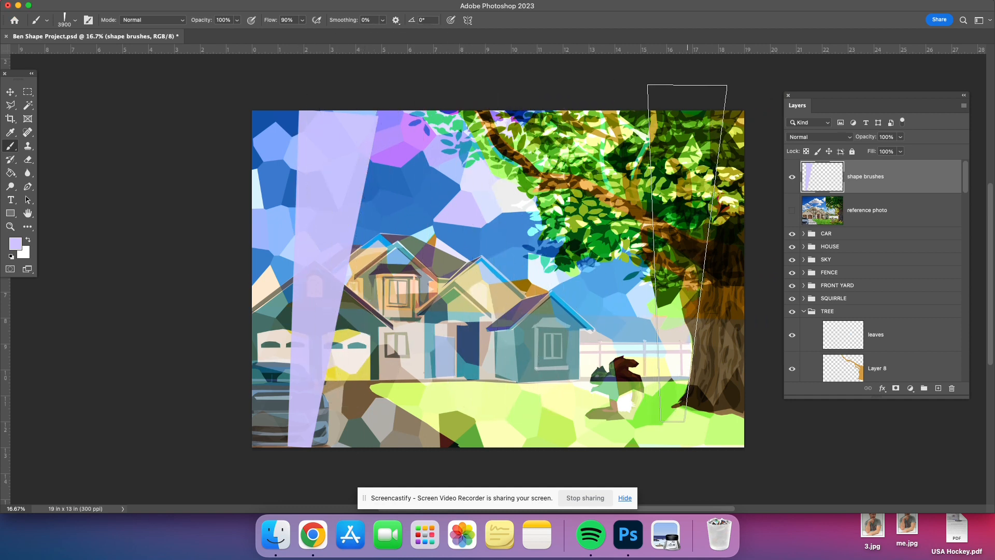
Set the shape brushes layer's blend mode to Divide and move its mark right, over the house's upper window.
{"action": "left_click", "coordinate": [824, 136]}
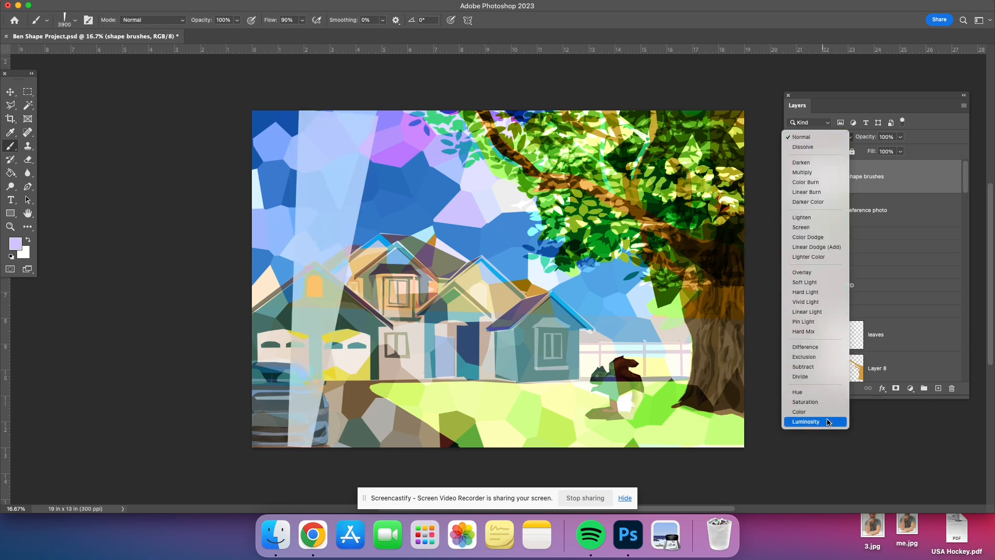
{"action": "left_click", "coordinate": [835, 376]}
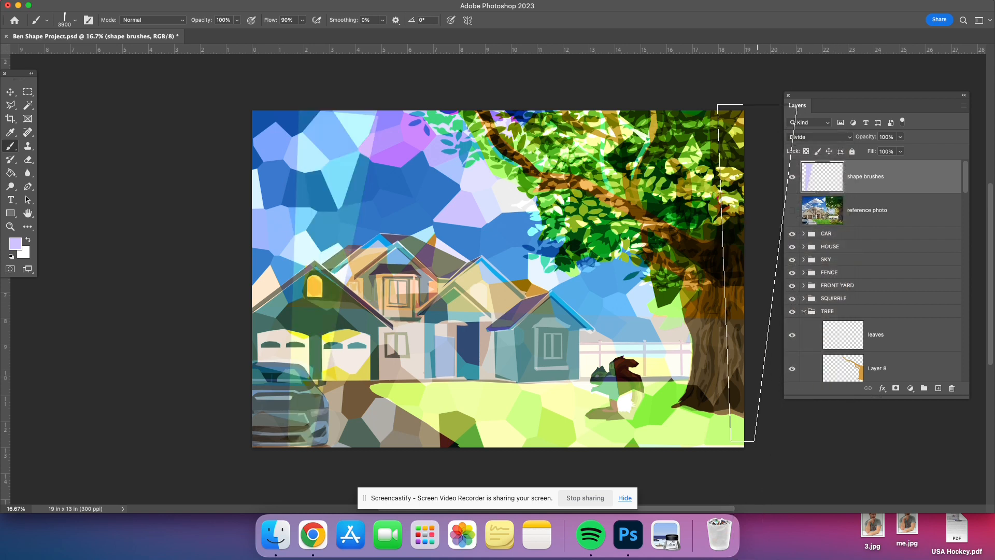
{"action": "left_click", "coordinate": [831, 138]}
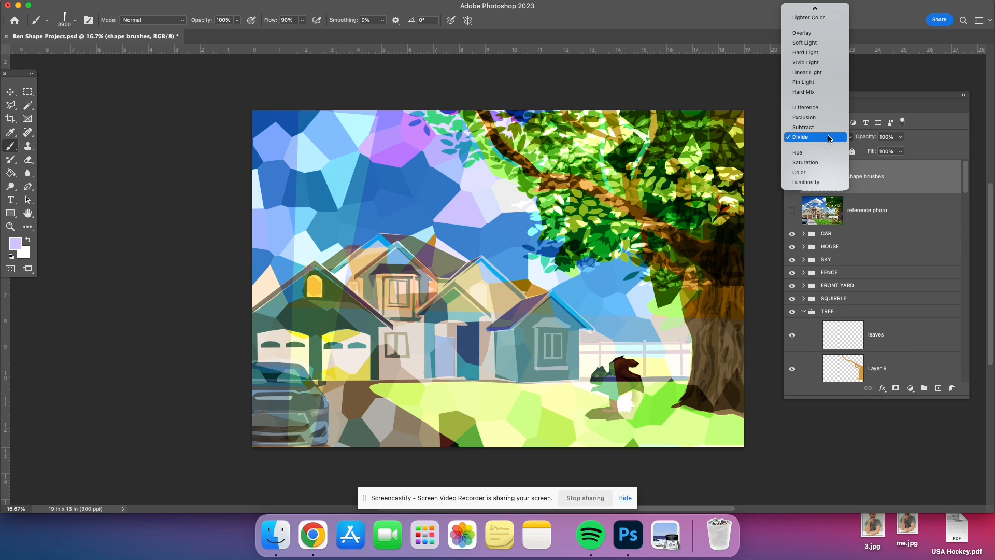
{"action": "left_click", "coordinate": [829, 138]}
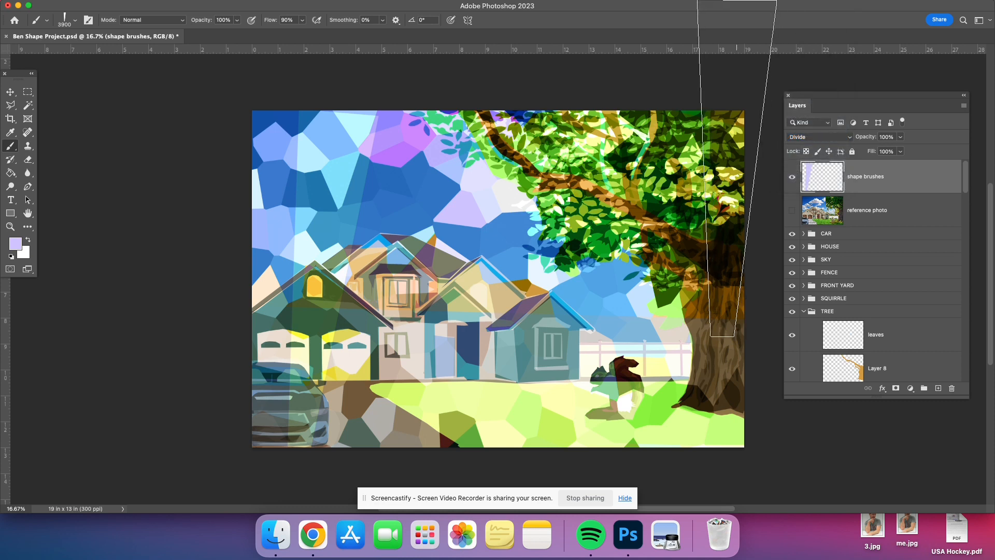
{"action": "left_click", "coordinate": [820, 138]}
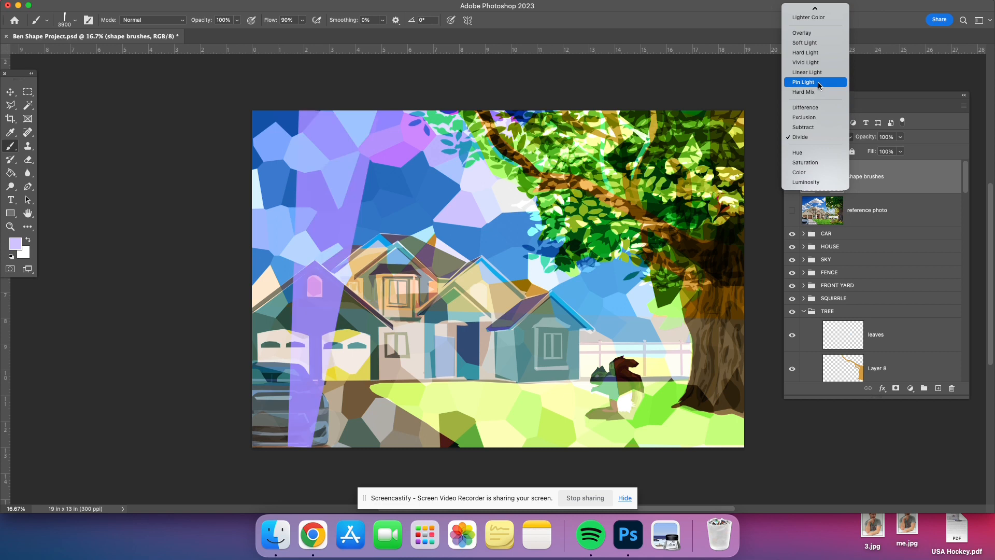
{"action": "left_click", "coordinate": [820, 137]}
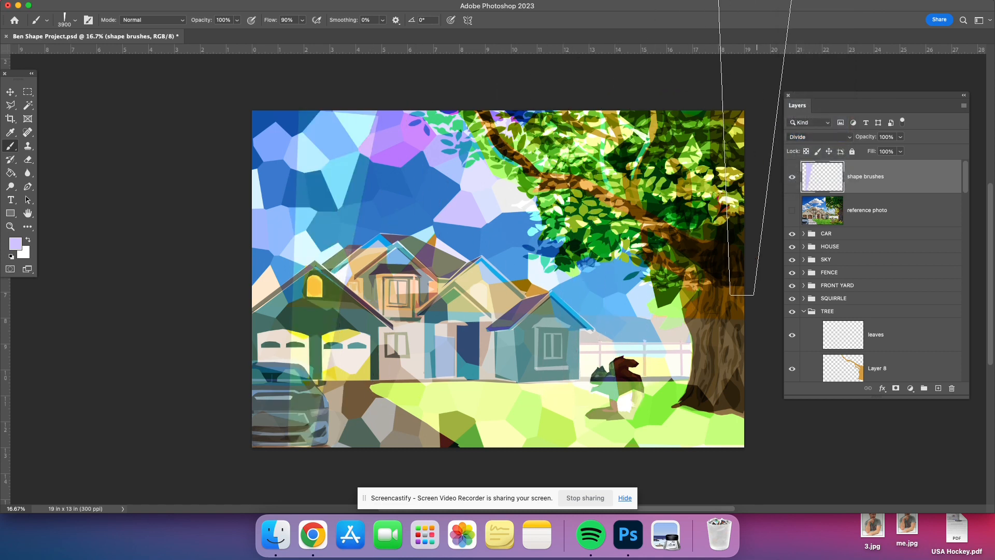
{"action": "key", "text": "v"}
{"action": "mouse_move", "coordinate": [342, 229]}
{"action": "left_mouse_down"}
{"action": "mouse_move", "coordinate": [612, 233]}
{"action": "mouse_move", "coordinate": [482, 245]}
{"action": "mouse_move", "coordinate": [562, 237]}
{"action": "mouse_move", "coordinate": [419, 240]}
{"action": "mouse_move", "coordinate": [687, 242]}
{"action": "mouse_move", "coordinate": [400, 240]}
{"action": "left_mouse_up"}
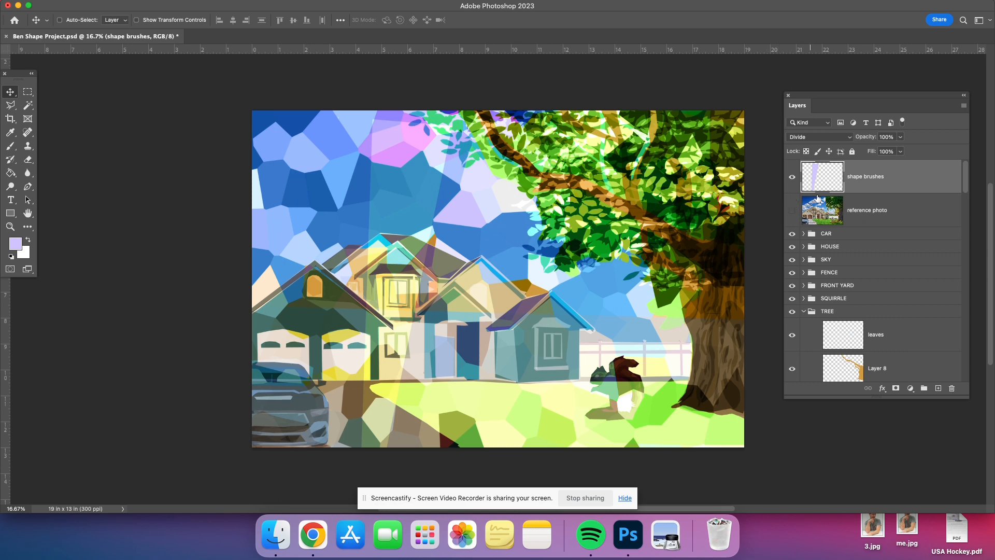
Try the shape7 brush preset, and settle on the shape6 preset listed directly after shape4.
{"action": "key", "text": "b"}
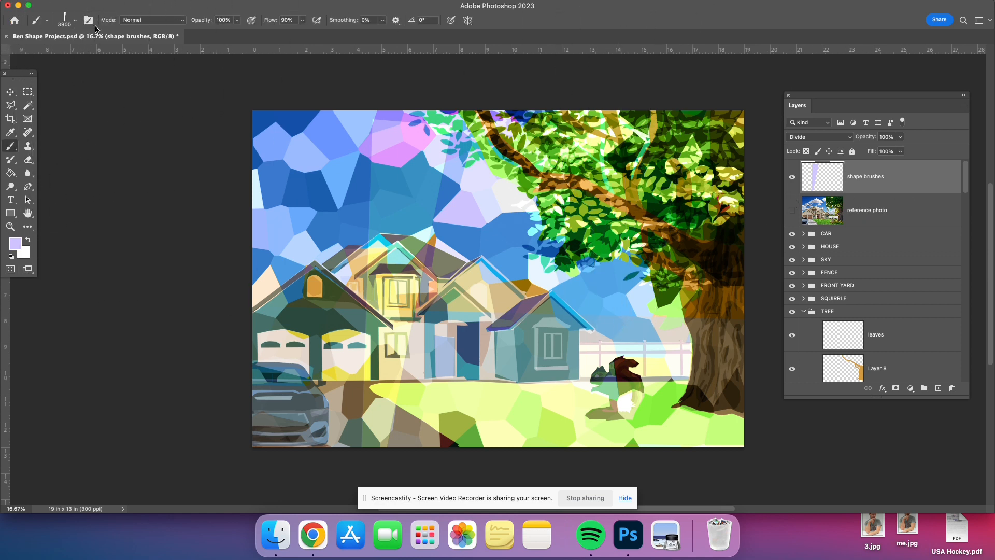
{"action": "left_click", "coordinate": [75, 21]}
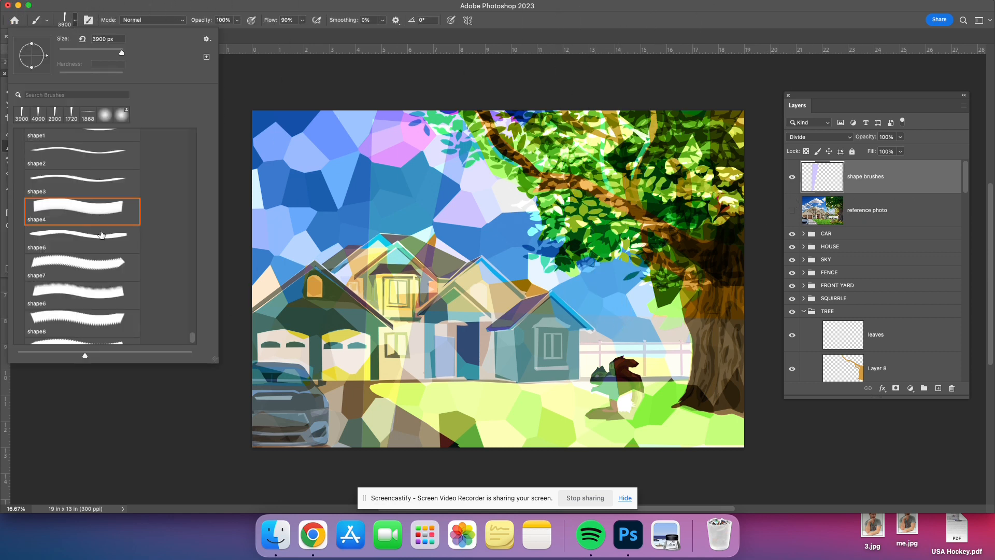
{"action": "double_click", "coordinate": [103, 267]}
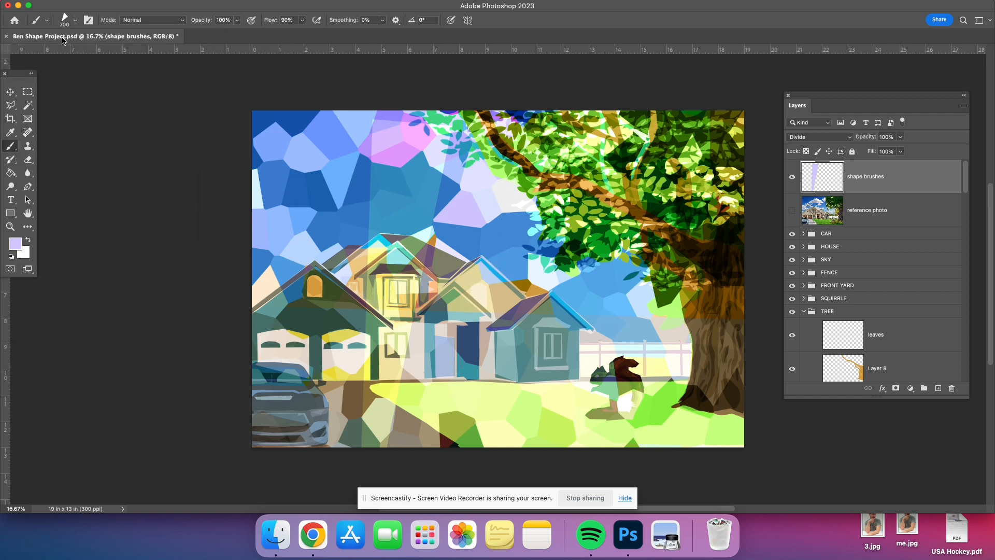
{"action": "left_click", "coordinate": [76, 22]}
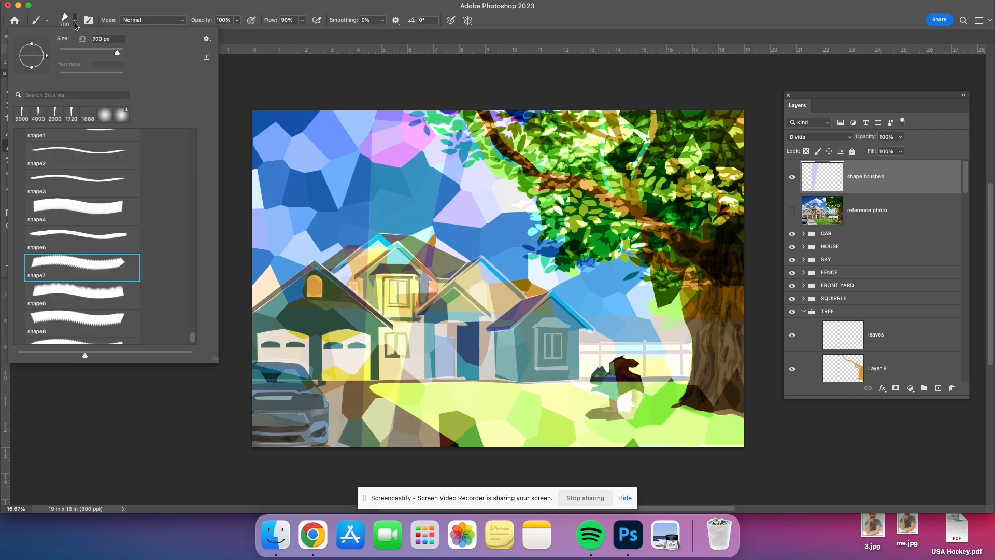
{"action": "double_click", "coordinate": [82, 234]}
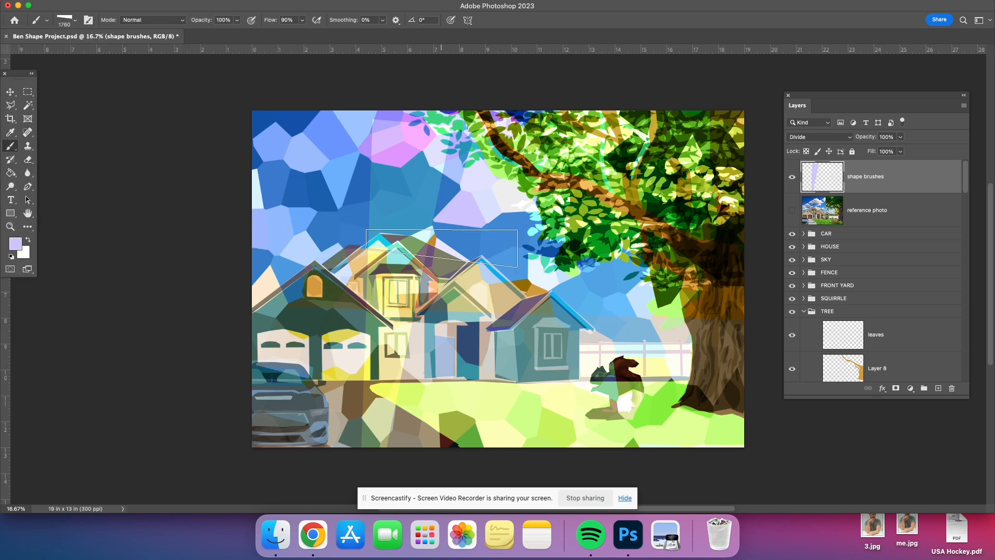
Enlarge the shape6 brush to 3500 px.
{"action": "key", "text": "bracketright"}
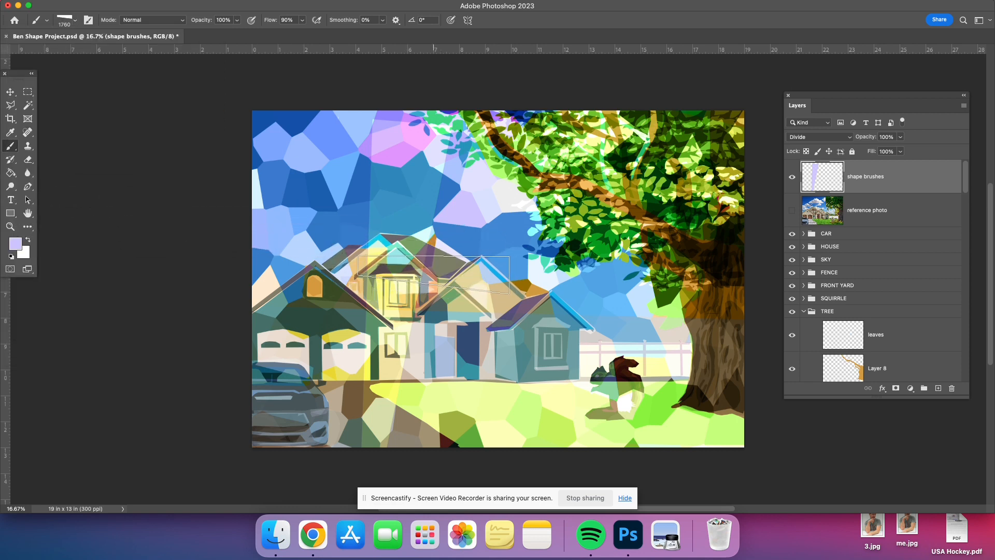
{"action": "key", "text": "bracketright"}
{"action": "key", "text": "bracketright"}
{"action": "key", "text": "bracketright"}
{"action": "key", "text": "bracketright"}
{"action": "key", "text": "bracketright"}
{"action": "key", "text": "bracketright"}
{"action": "key", "text": "bracketright"}
{"action": "key", "text": "bracketright"}
{"action": "key", "text": "bracketright"}
{"action": "key", "text": "bracketright"}
{"action": "key", "text": "bracketright"}
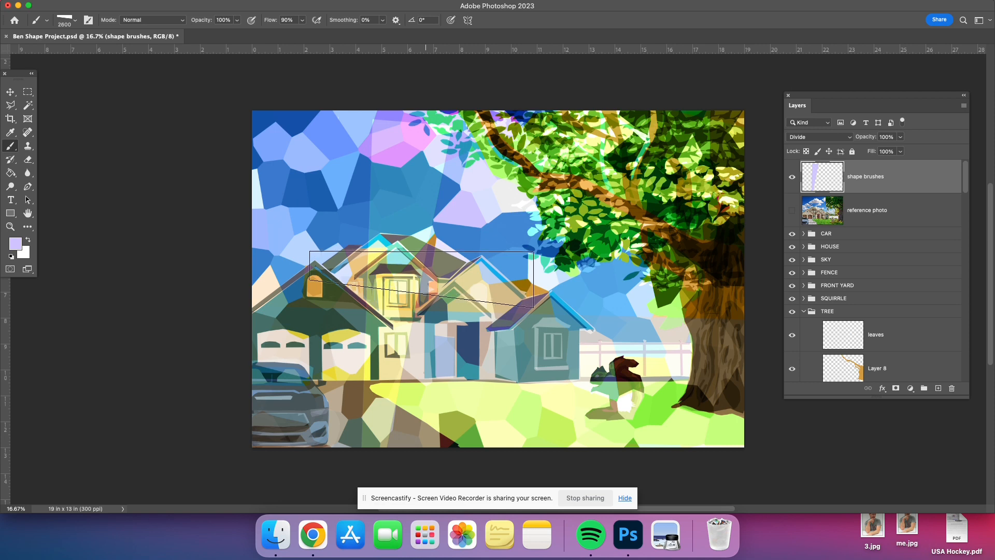
{"action": "key", "text": "bracketright"}
{"action": "key", "text": "bracketright"}
{"action": "key", "text": "bracketright"}
{"action": "key", "text": "bracketright"}
{"action": "key", "text": "bracketright"}
{"action": "key", "text": "bracketright"}
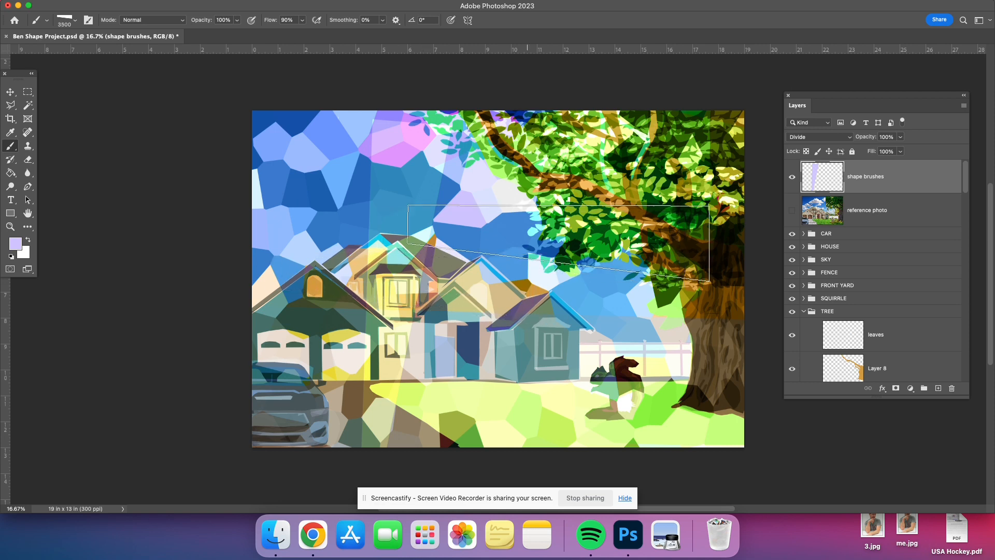
Add a new layer above shape brushes and stamp one shape6 mark across the house in light blue sampled from the sky.
{"action": "left_click", "coordinate": [938, 388]}
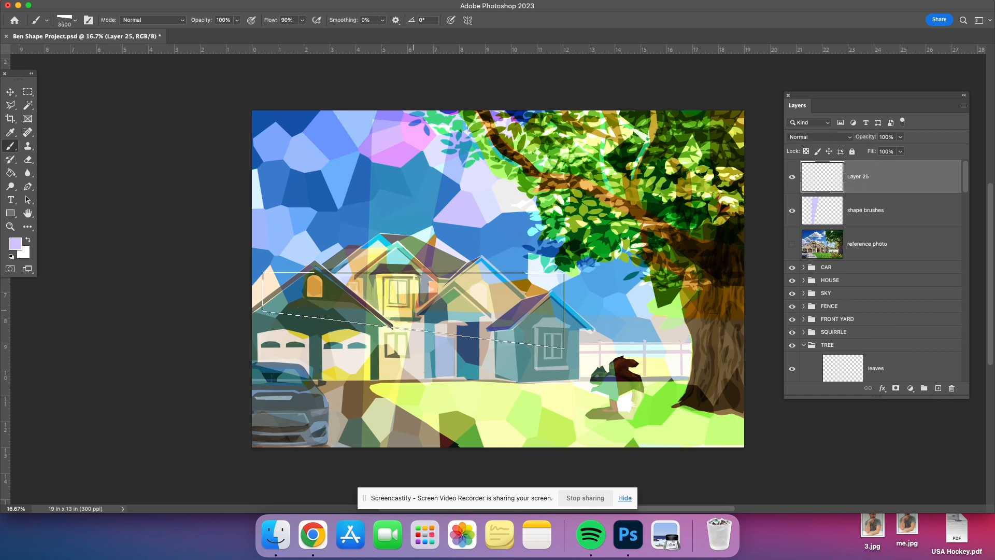
{"action": "key", "text": "i"}
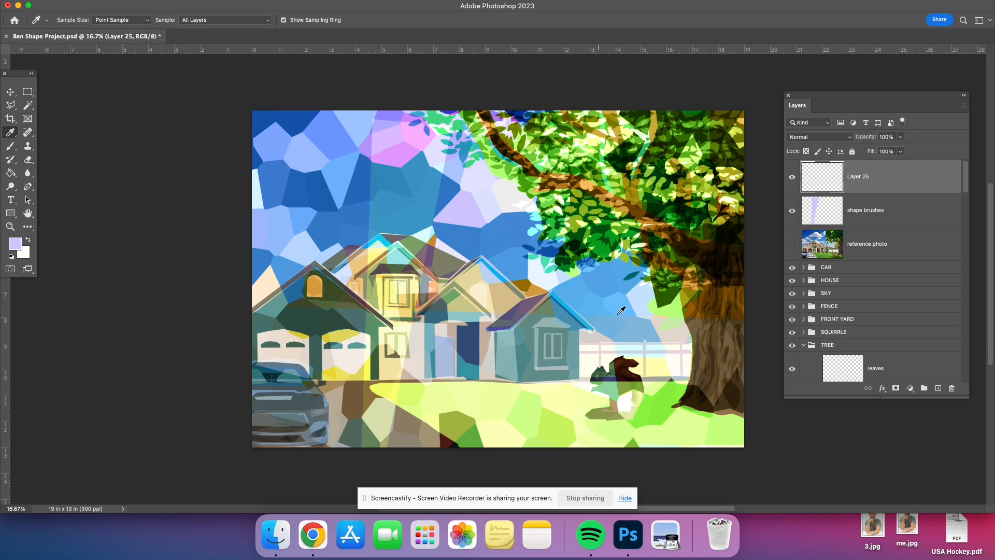
{"action": "left_click", "coordinate": [591, 297]}
{"action": "key", "text": "b"}
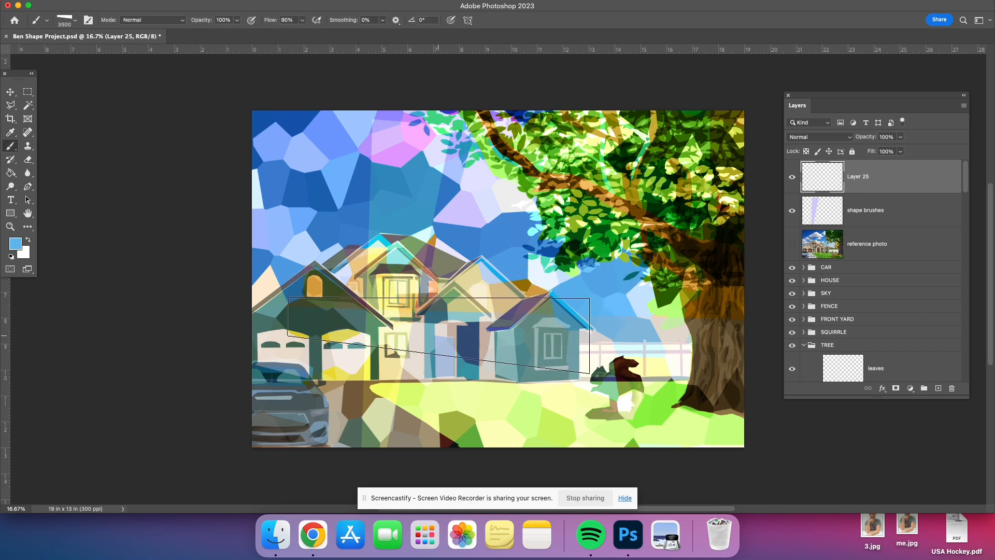
{"action": "left_click", "coordinate": [438, 327]}
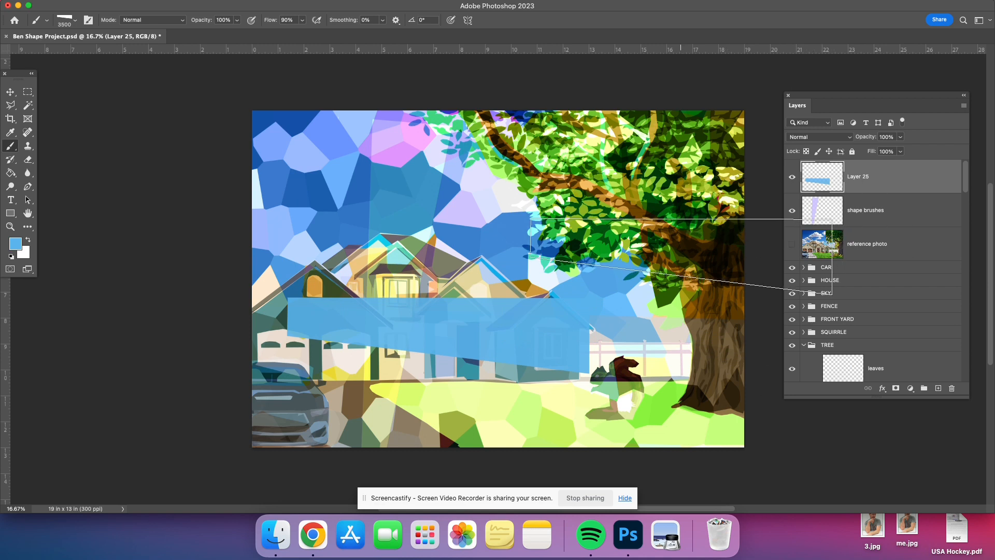
Set the brush flow to 100%.
{"action": "left_click", "coordinate": [303, 21]}
{"action": "left_click_drag", "start_coordinate": [303, 34], "coordinate": [368, 42]}
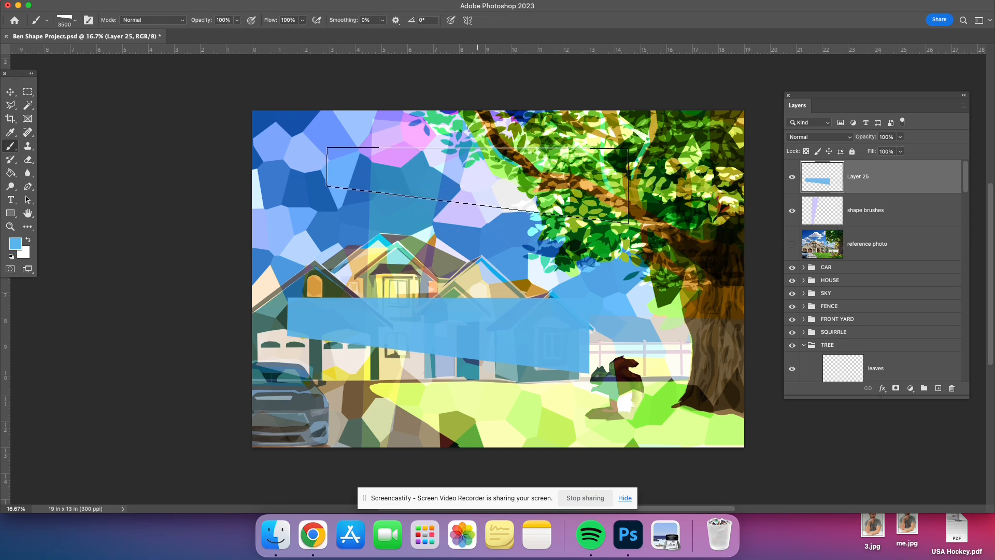
Rotate the light blue mark on Layer 25 to about -97.44°, scale it to about 116.96%, and place it upright over the middle of the image.
{"action": "key", "text": "super+t"}
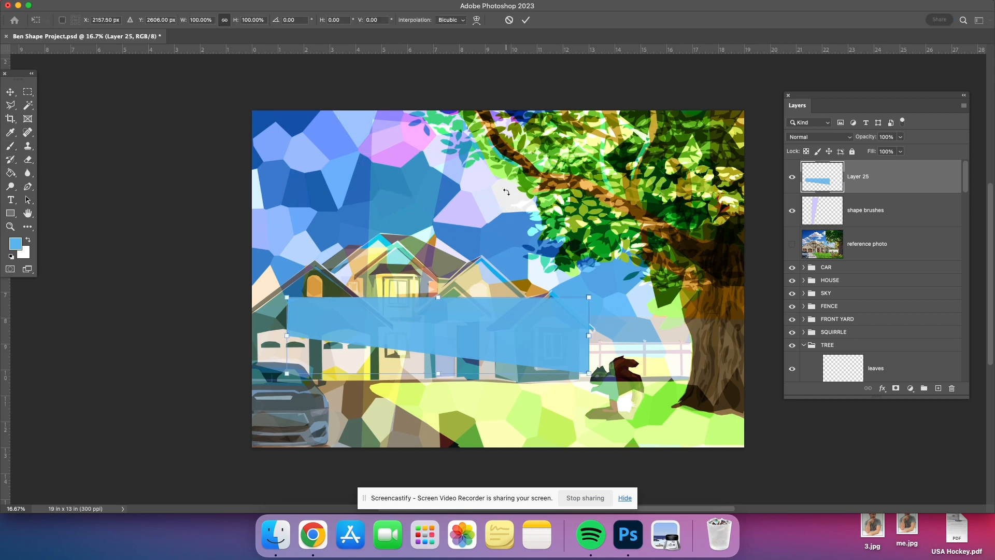
{"action": "left_click_drag", "start_coordinate": [588, 308], "coordinate": [370, 215]}
{"action": "left_click_drag", "start_coordinate": [430, 256], "coordinate": [474, 237]}
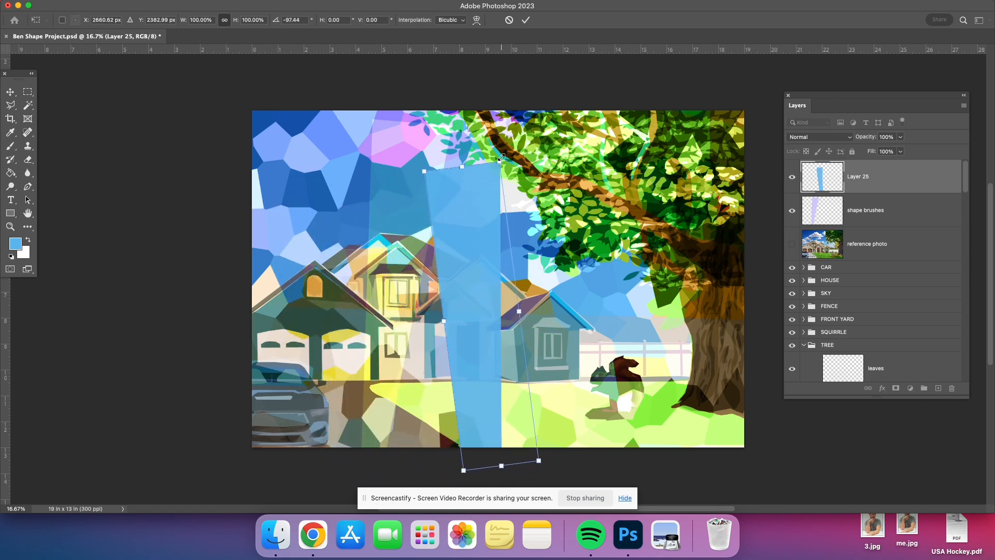
{"action": "left_click_drag", "start_coordinate": [500, 158], "coordinate": [505, 109]}
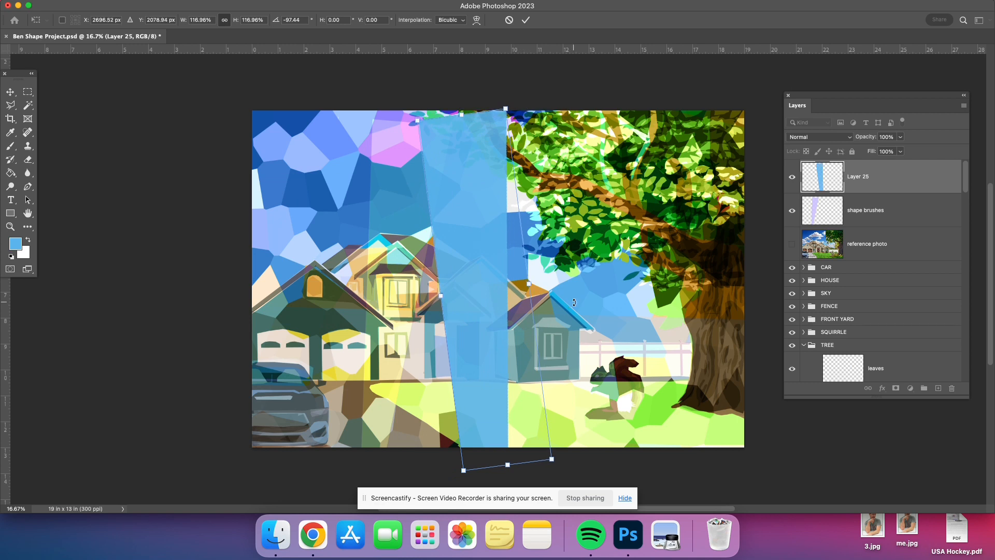
{"action": "key", "text": "Return"}
{"action": "key", "text": "b"}
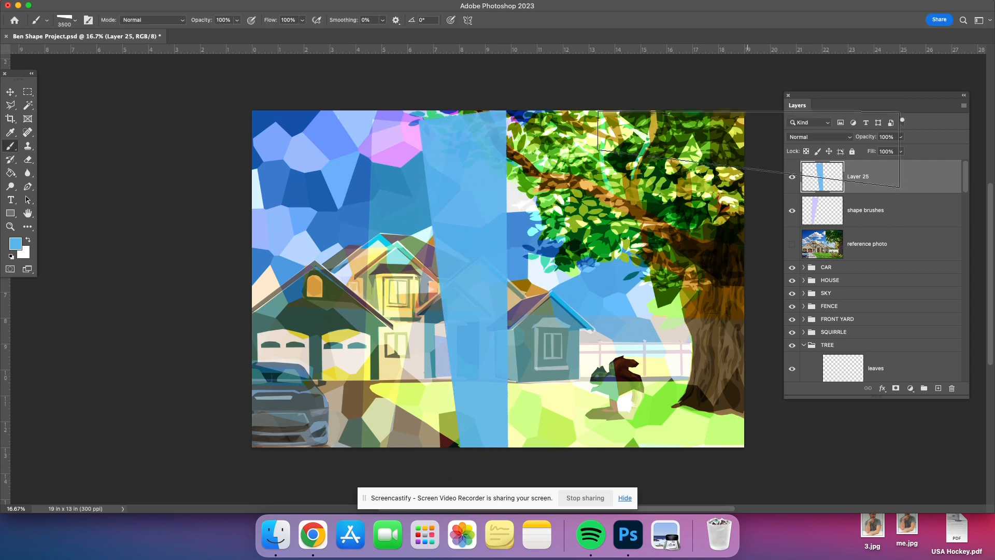
Preview several blend modes on Layer 25, including Divide, Vivid Light and Color, and set it to Overlay.
{"action": "left_click", "coordinate": [820, 138]}
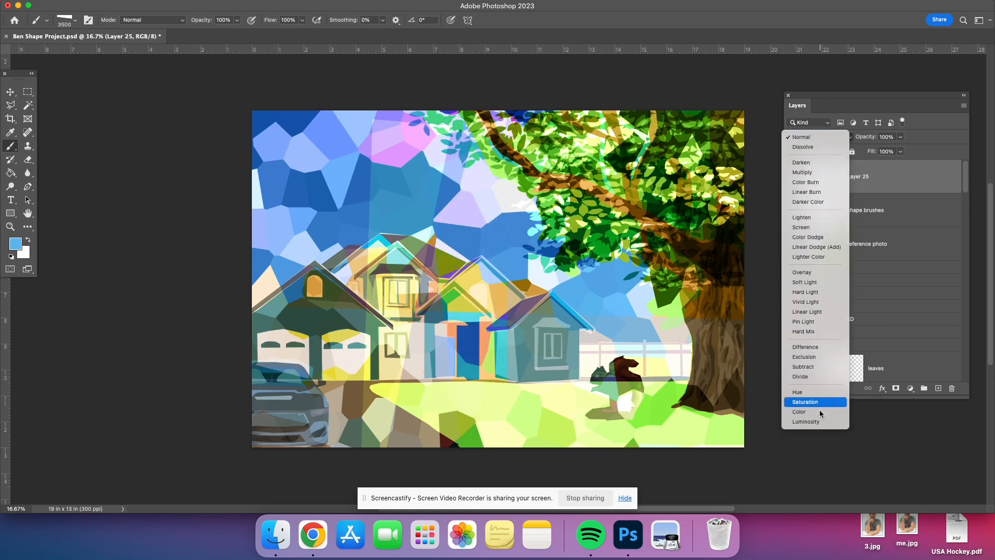
{"action": "key", "text": "Up"}
{"action": "key", "text": "Up"}
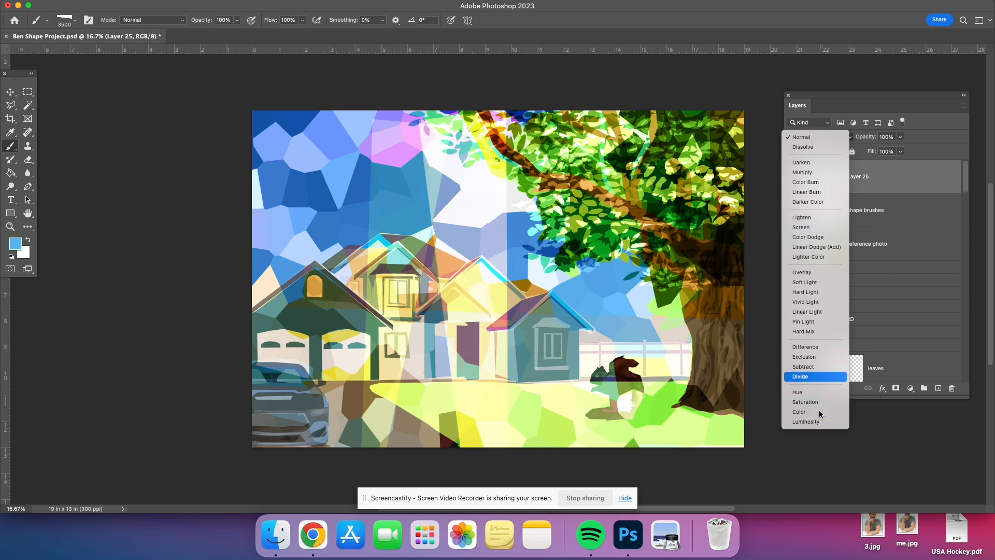
{"action": "key", "text": "Up"}
{"action": "key", "text": "Up"}
{"action": "key", "text": "Up"}
{"action": "key", "text": "Up"}
{"action": "key", "text": "Up"}
{"action": "key", "text": "Up"}
{"action": "key", "text": "Up"}
{"action": "key", "text": "Up"}
{"action": "key", "text": "Down"}
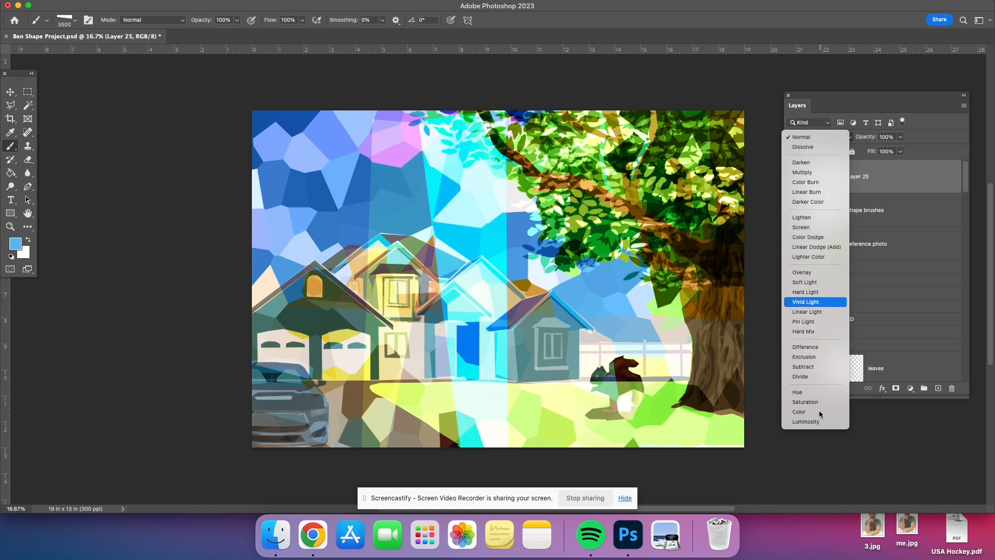
{"action": "key", "text": "Up"}
{"action": "key", "text": "Up"}
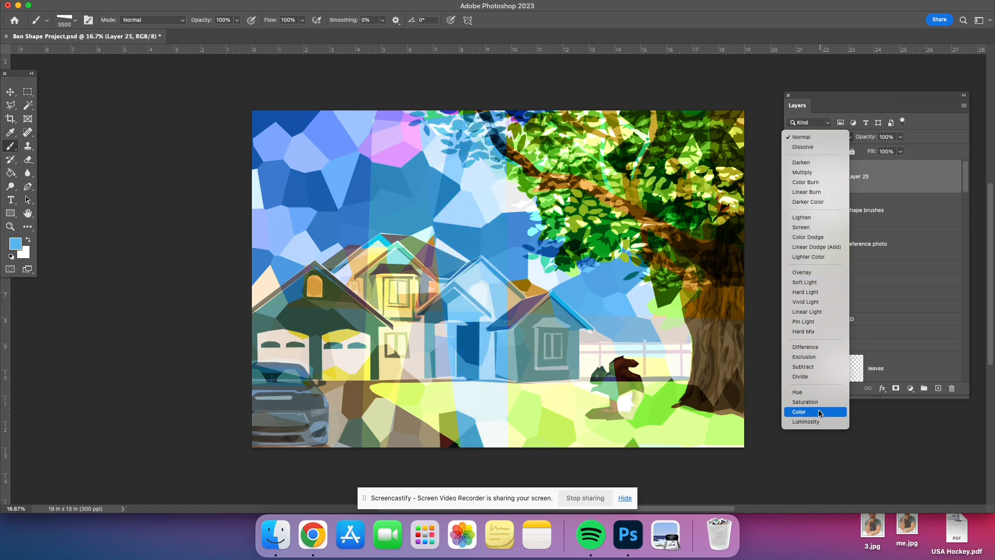
{"action": "key", "text": "Up"}
{"action": "key", "text": "Up"}
{"action": "key", "text": "Up"}
{"action": "key", "text": "Up"}
{"action": "key", "text": "Up"}
{"action": "key", "text": "Up"}
{"action": "key", "text": "Up"}
{"action": "key", "text": "Up"}
{"action": "key", "text": "Up"}
{"action": "key", "text": "Up"}
{"action": "key", "text": "Up"}
{"action": "key", "text": "Up"}
{"action": "key", "text": "Up"}
{"action": "left_click", "coordinate": [809, 273]}
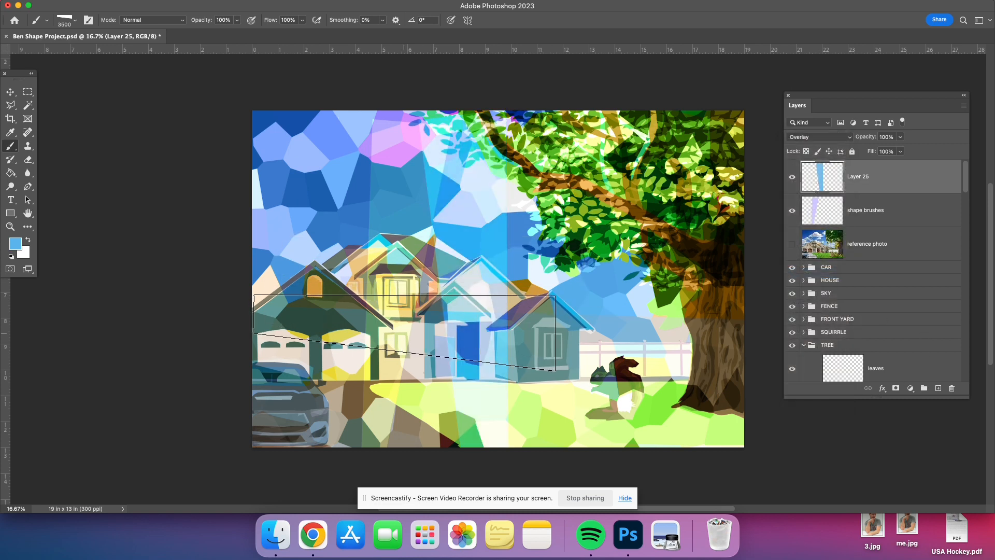
Move the blended light blue mark on Layer 25 from the house's middle to above the garage.
{"action": "key", "text": "v"}
{"action": "mouse_move", "coordinate": [455, 313]}
{"action": "left_mouse_down"}
{"action": "mouse_move", "coordinate": [332, 306]}
{"action": "mouse_move", "coordinate": [465, 308]}
{"action": "mouse_move", "coordinate": [328, 307]}
{"action": "left_mouse_up"}
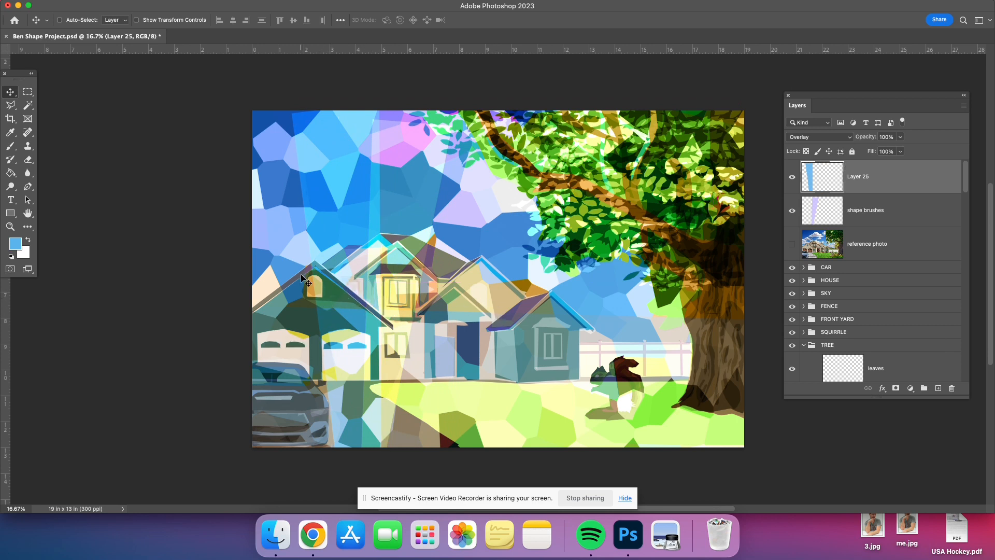
{"action": "key", "text": "b"}
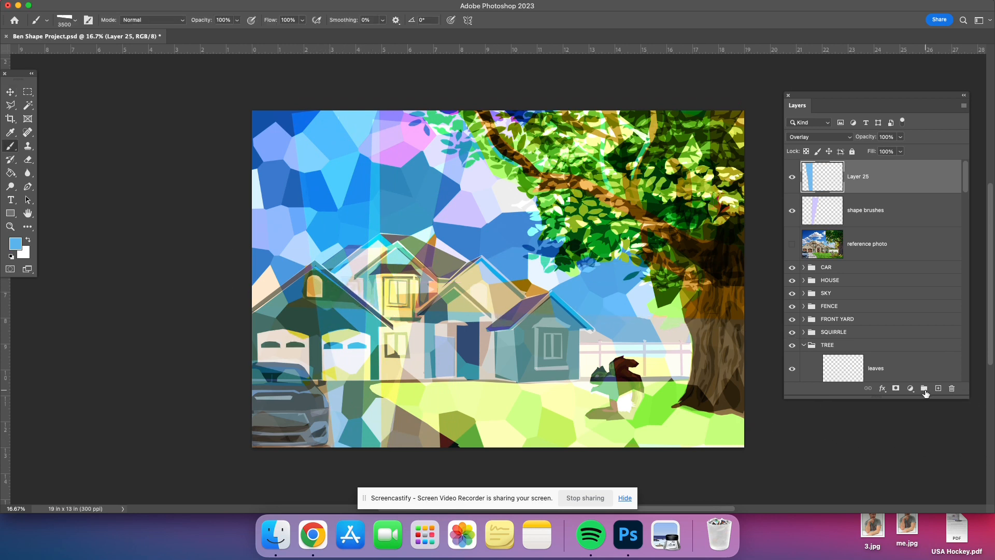
Add a new layer above Layer 25 and choose the shape4 brush preset.
{"action": "left_click", "coordinate": [938, 388]}
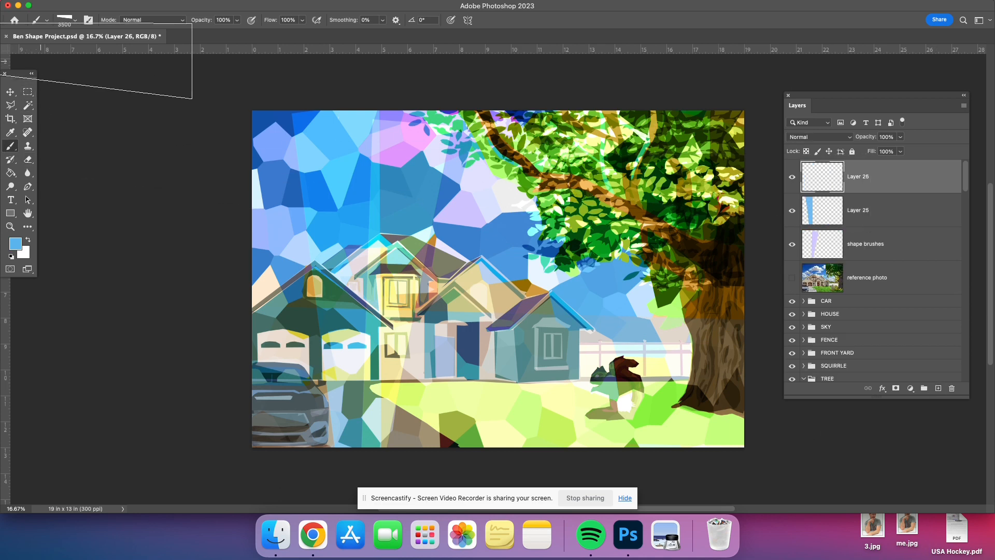
{"action": "left_click", "coordinate": [76, 21]}
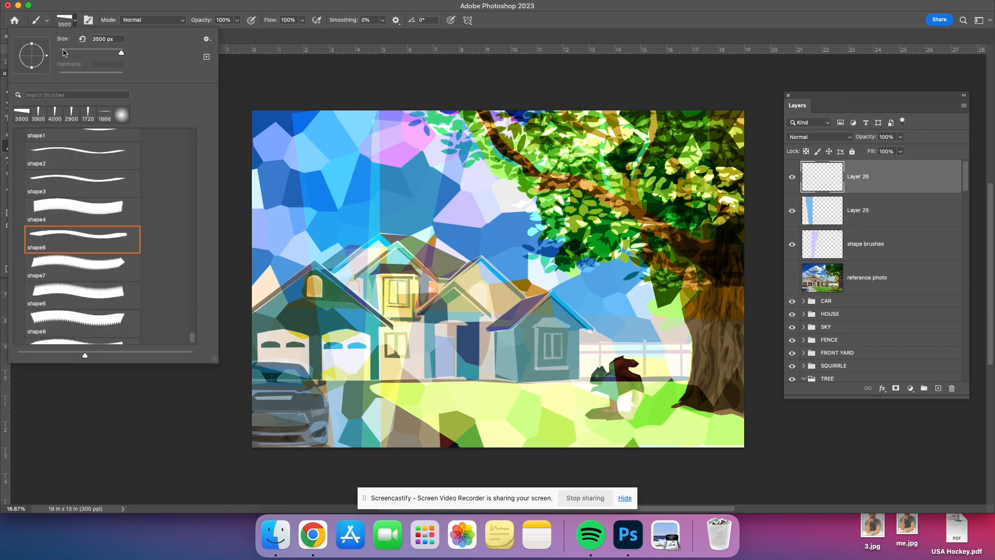
{"action": "double_click", "coordinate": [78, 210]}
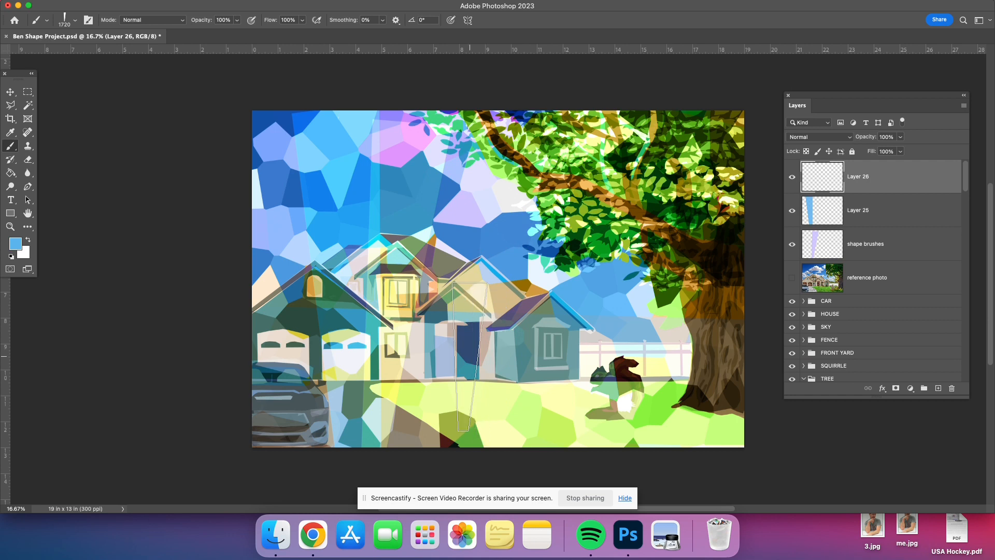
Enlarge the shape4 brush to 4400 px.
{"action": "key", "text": "bracketright"}
{"action": "key", "text": "bracketright"}
{"action": "key", "text": "bracketright"}
{"action": "key", "text": "bracketright"}
{"action": "key", "text": "bracketright"}
{"action": "key", "text": "bracketright"}
{"action": "key", "text": "bracketright"}
{"action": "key", "text": "bracketright"}
{"action": "key", "text": "bracketright"}
{"action": "key", "text": "bracketright"}
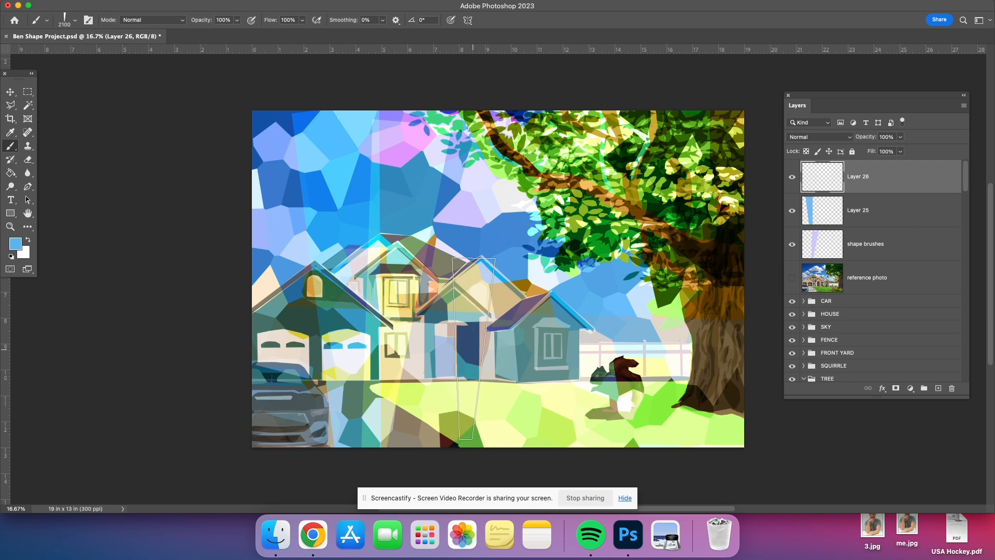
{"action": "key", "text": "bracketright"}
{"action": "key", "text": "bracketright"}
{"action": "key", "text": "bracketright"}
{"action": "key", "text": "bracketright"}
{"action": "key", "text": "bracketright"}
{"action": "key", "text": "bracketright"}
{"action": "key", "text": "bracketright"}
{"action": "key", "text": "bracketright"}
{"action": "key", "text": "bracketright"}
{"action": "key", "text": "bracketright"}
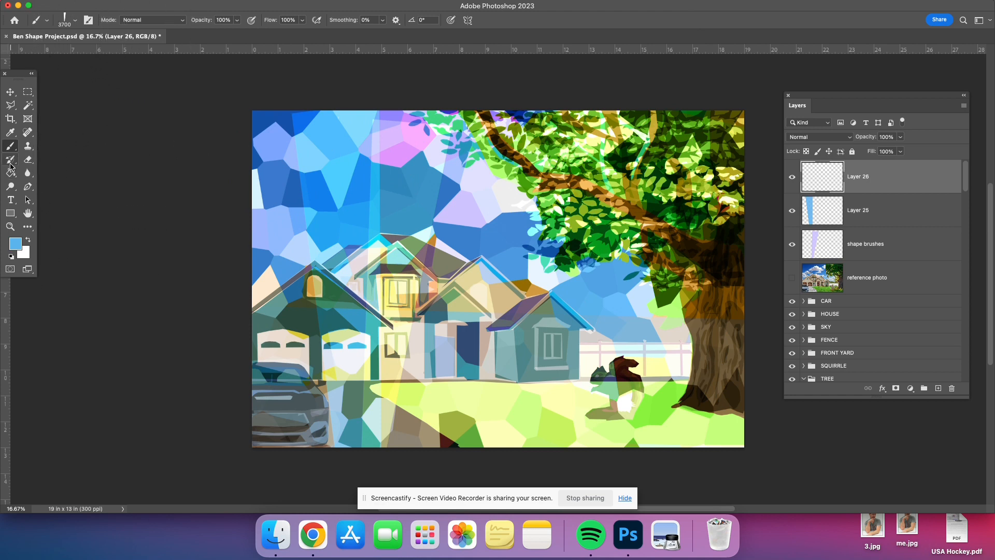
{"action": "key", "text": "bracketright"}
{"action": "key", "text": "bracketright"}
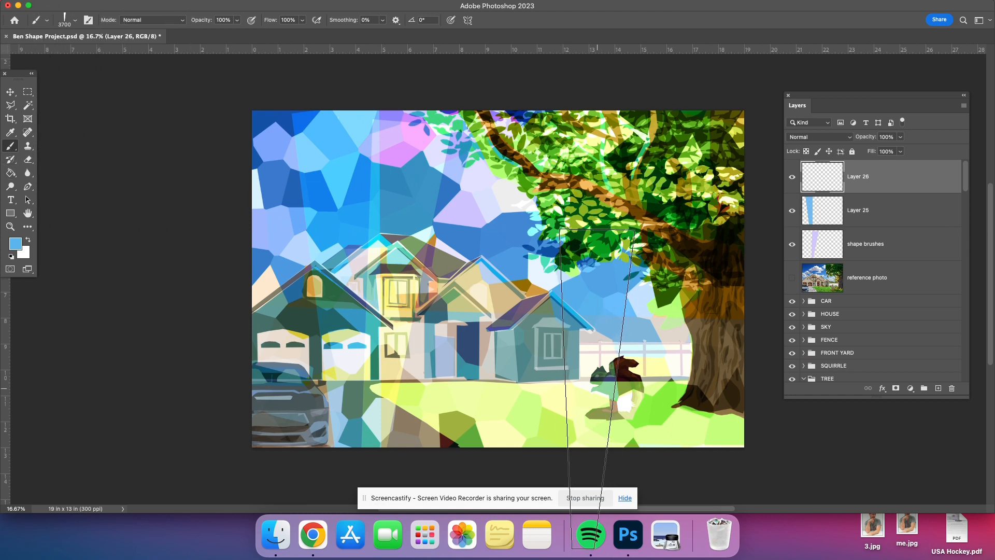
{"action": "key", "text": "bracketright"}
{"action": "key", "text": "bracketright"}
{"action": "key", "text": "bracketright"}
{"action": "key", "text": "bracketright"}
{"action": "key", "text": "bracketright"}
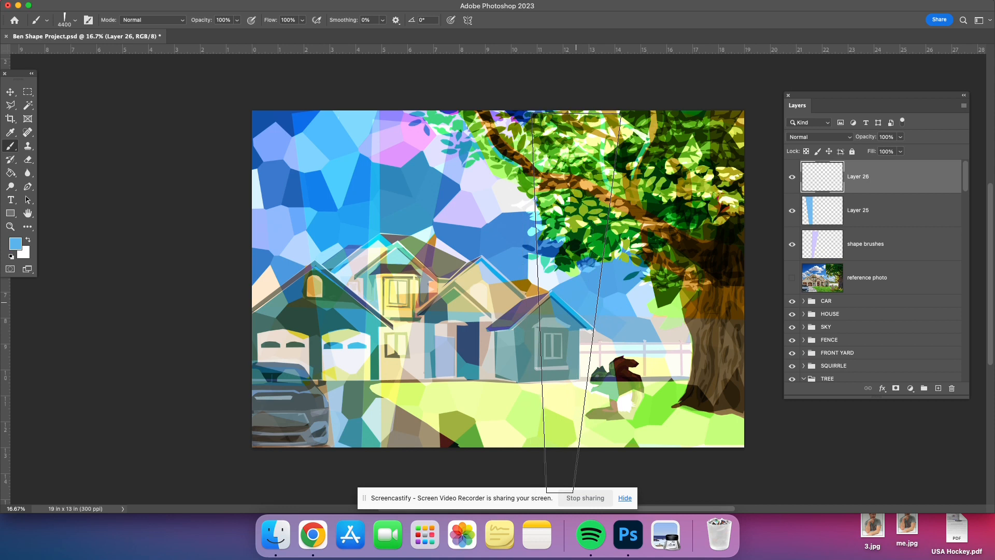
Sample the medium blue from the sky above the house and stamp one shape4 mark through the leaves and fence on Layer 26.
{"action": "key", "text": "i"}
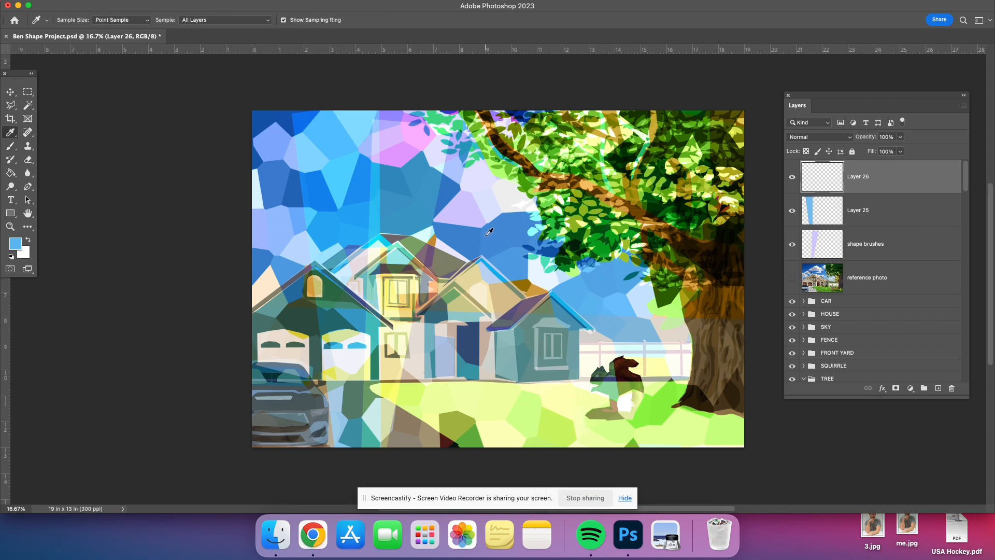
{"action": "left_click", "coordinate": [468, 238]}
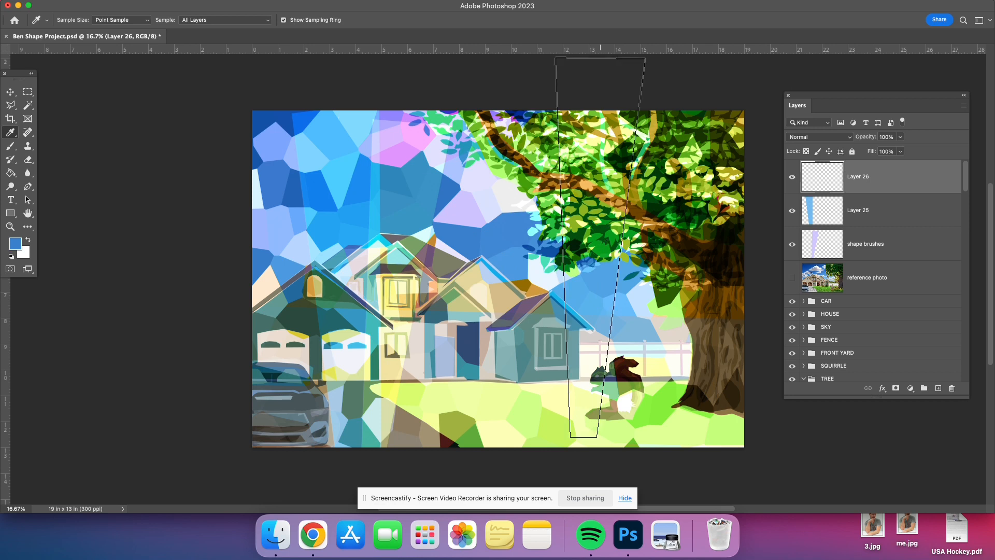
{"action": "key", "text": "b"}
{"action": "left_click", "coordinate": [596, 303]}
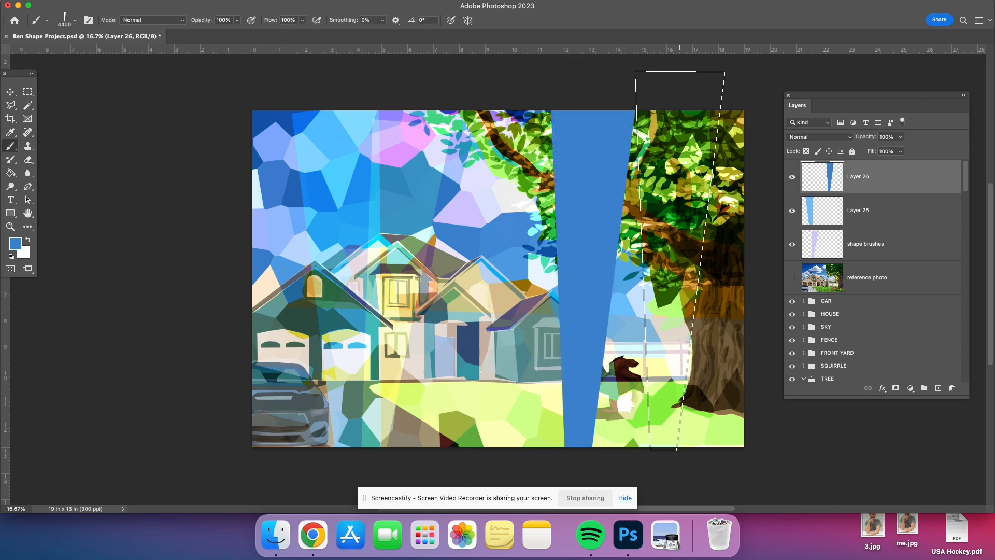
Try lowering Layer 26's opacity to 63% and 49%, and return it to 100%.
{"action": "left_click", "coordinate": [901, 138]}
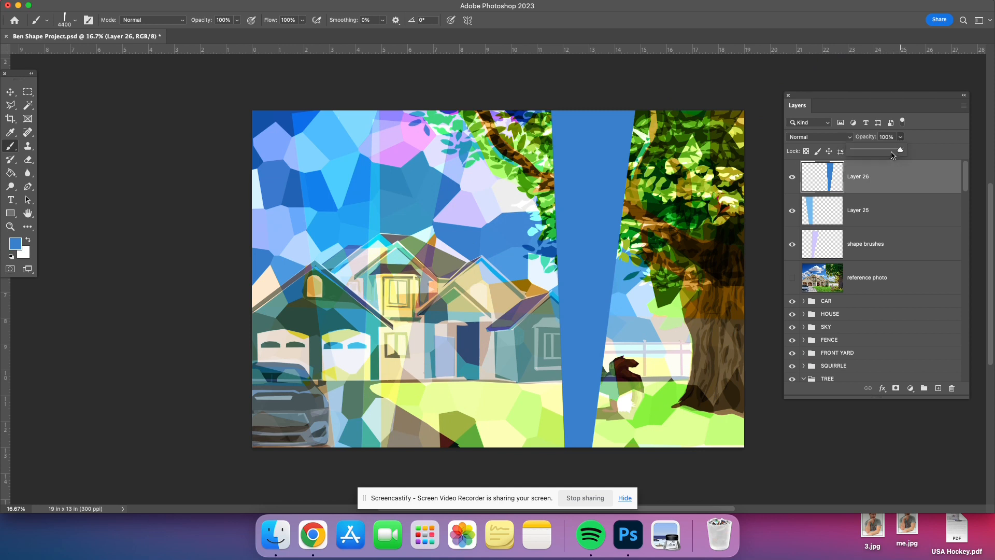
{"action": "left_click_drag", "start_coordinate": [888, 152], "coordinate": [886, 151]}
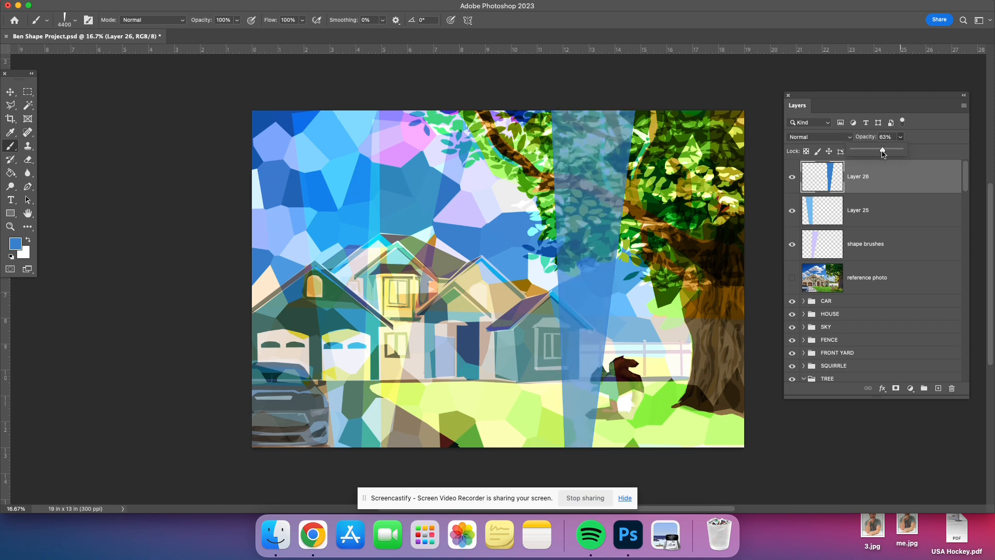
{"action": "left_click_drag", "start_coordinate": [882, 151], "coordinate": [877, 152]}
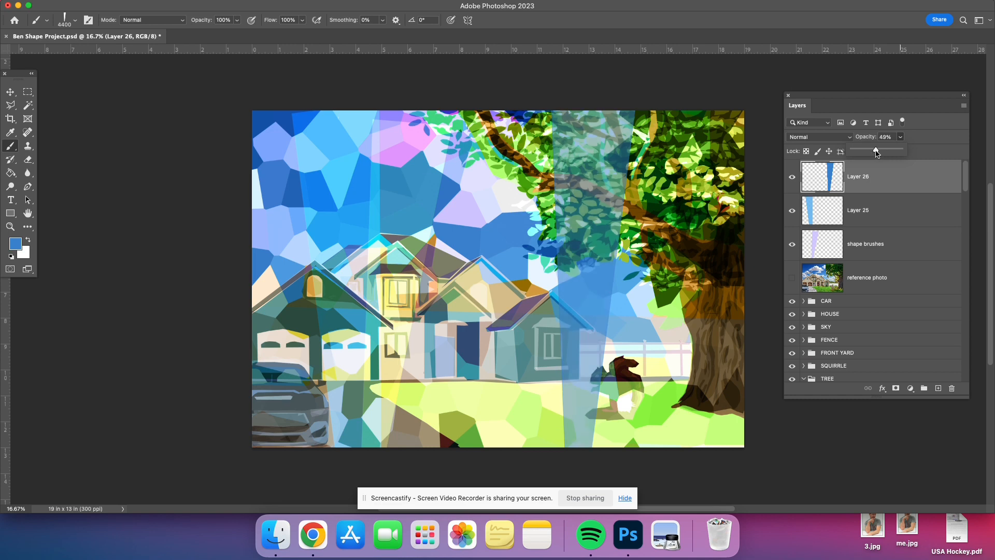
{"action": "left_click_drag", "start_coordinate": [875, 152], "coordinate": [904, 151]}
Set the blend mode of Layer 26 to Lighten.
{"action": "left_click", "coordinate": [815, 136]}
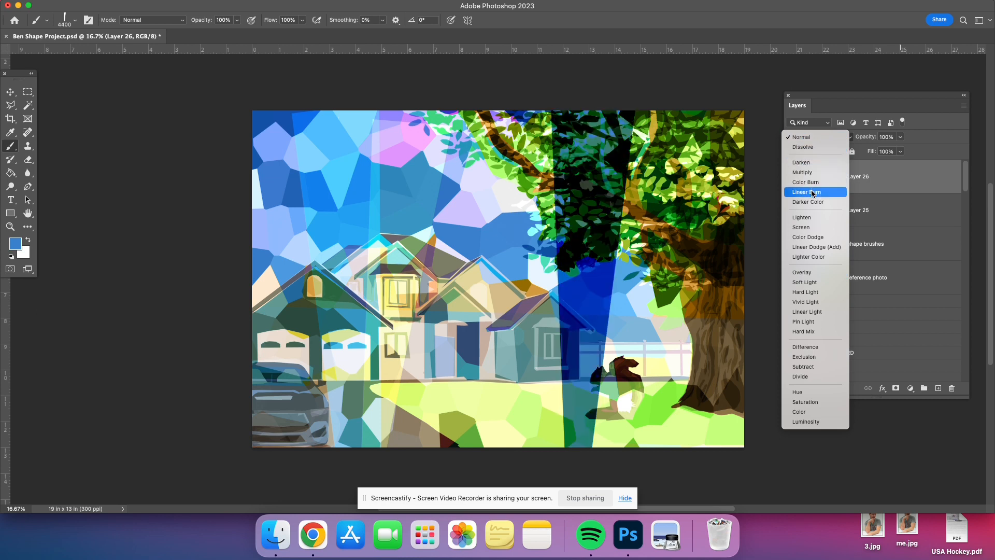
{"action": "left_click", "coordinate": [808, 218]}
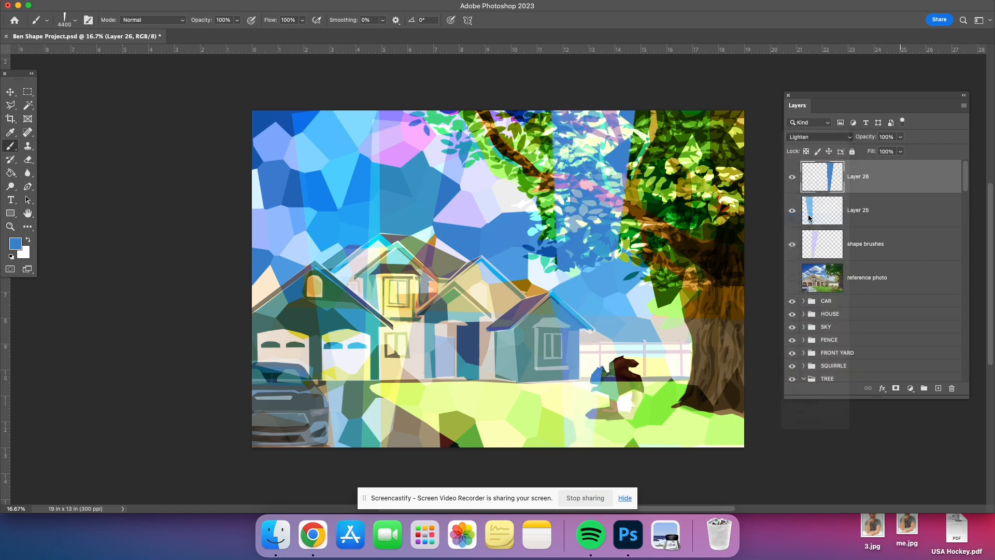